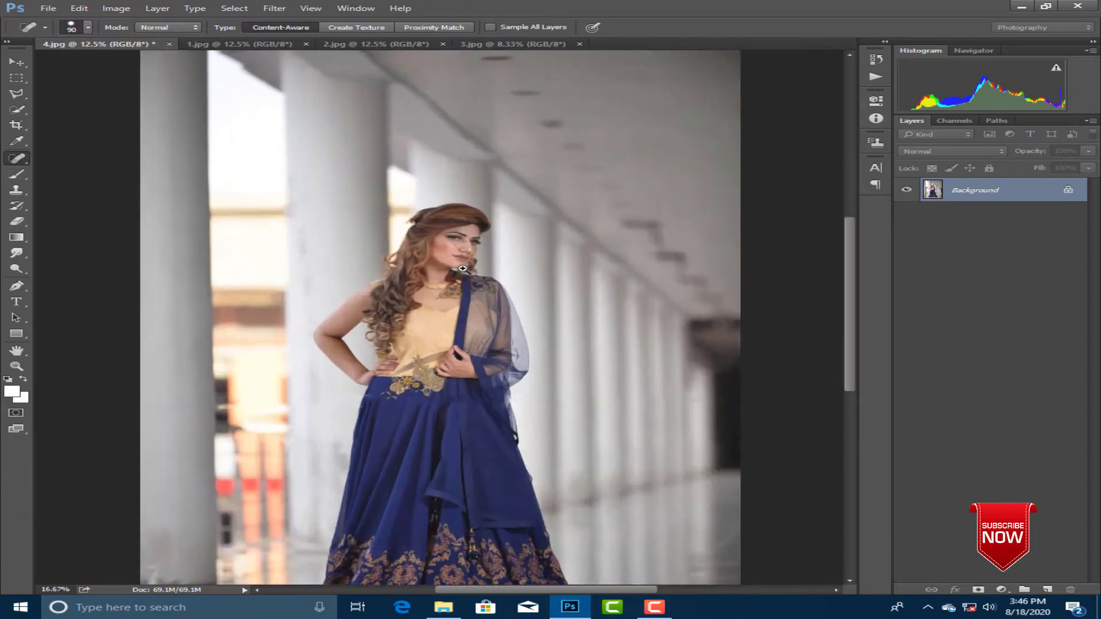
# Add a Color Lookup adjustment layer above the Background of 4.jpg
pyautogui.scroll(-2, 465, 287)
pyautogui.scroll(-5, 465, 287)
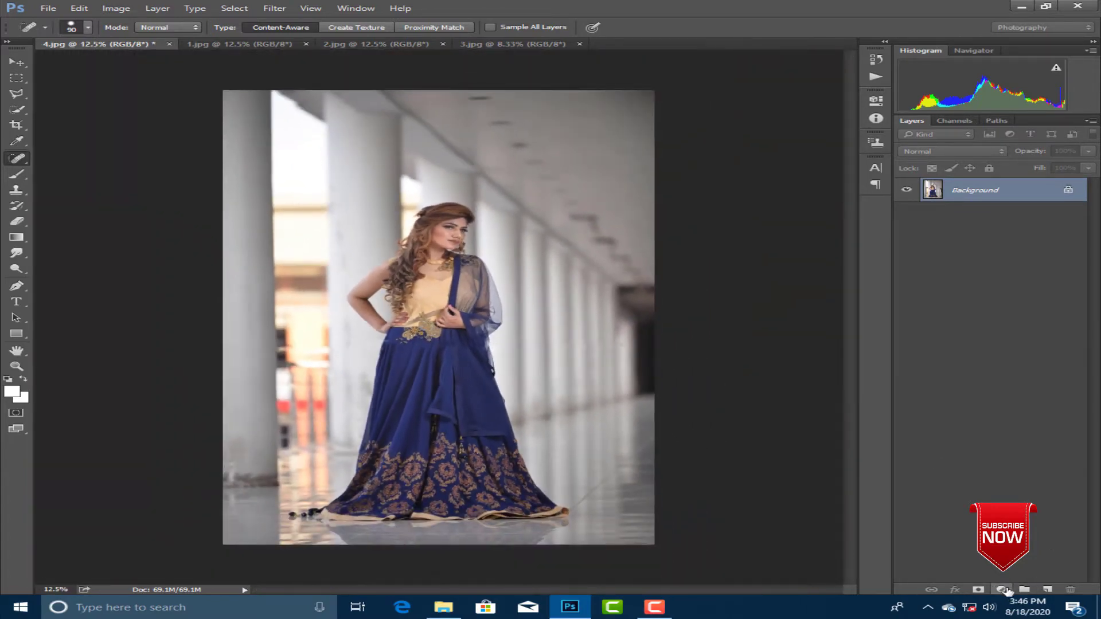
pyautogui.click(1001, 590)
pyautogui.click(1009, 506)
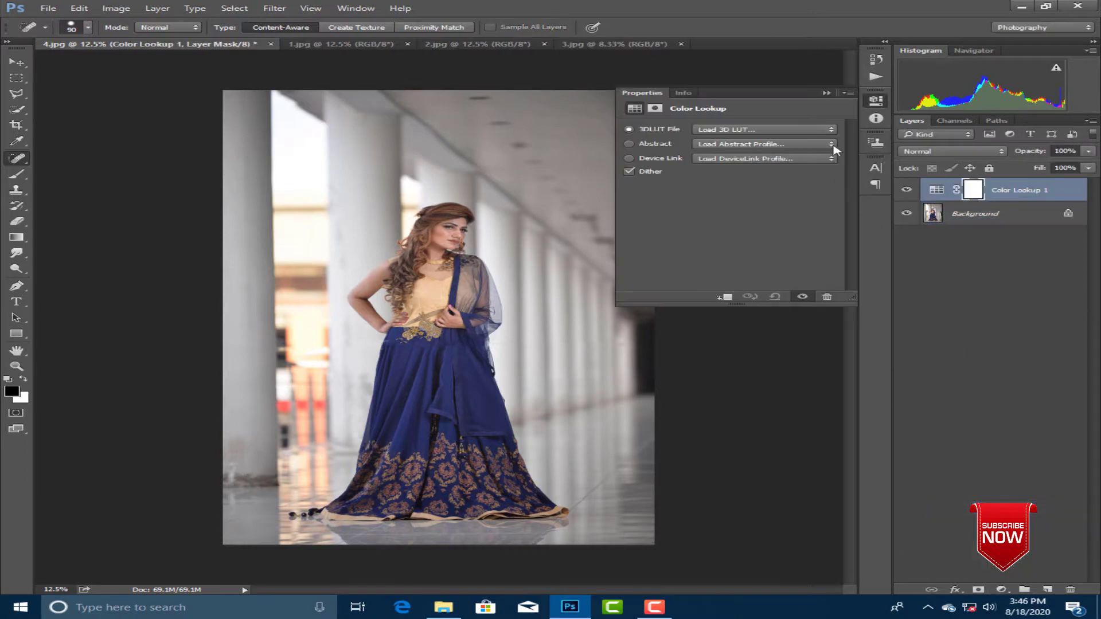
# Load the Robson ●●●●● 16.cube 3D LUT in the Color Lookup adjustment of 4.jpg
pyautogui.click(831, 130)
pyautogui.moveTo(977, 164); pyautogui.dragTo(989, 530)
pyautogui.scroll(20, 950, 318)
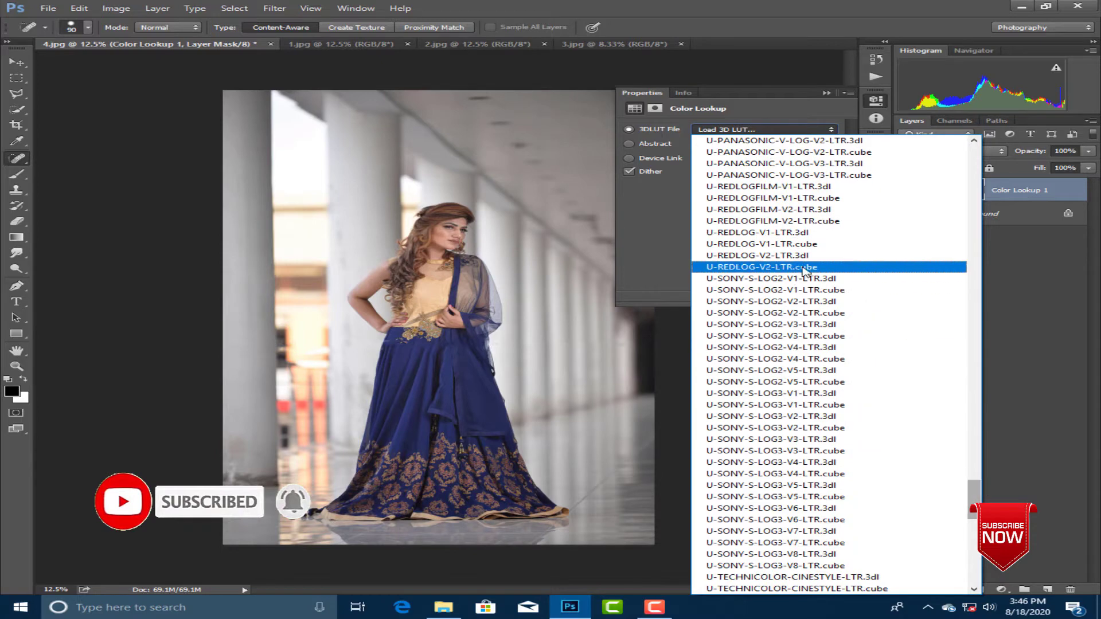
pyautogui.scroll(20, 950, 319)
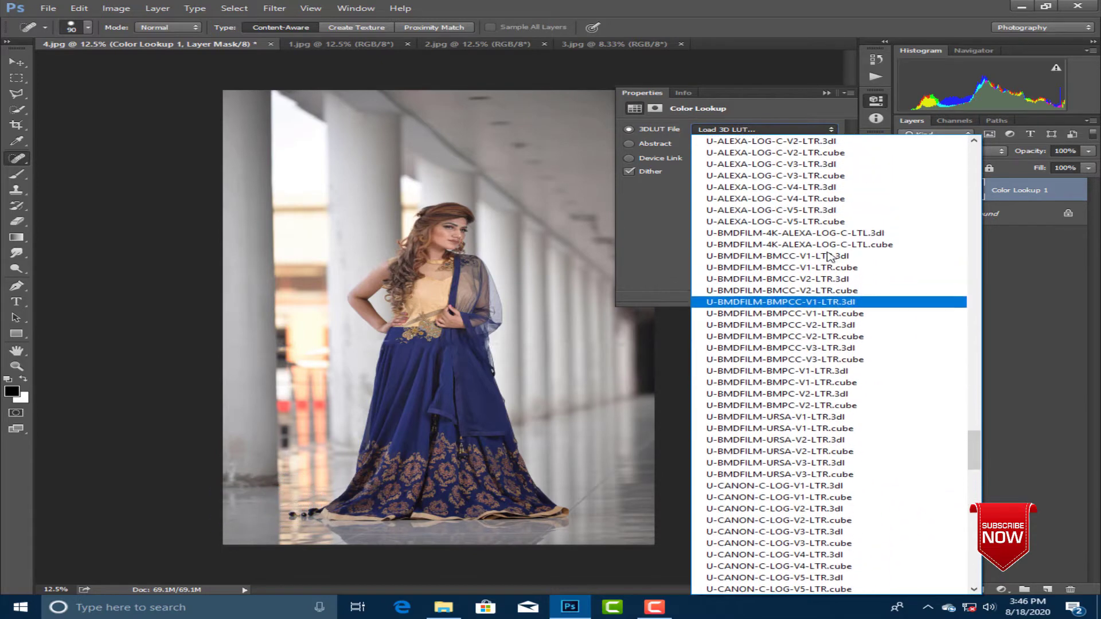
pyautogui.scroll(3, 827, 256)
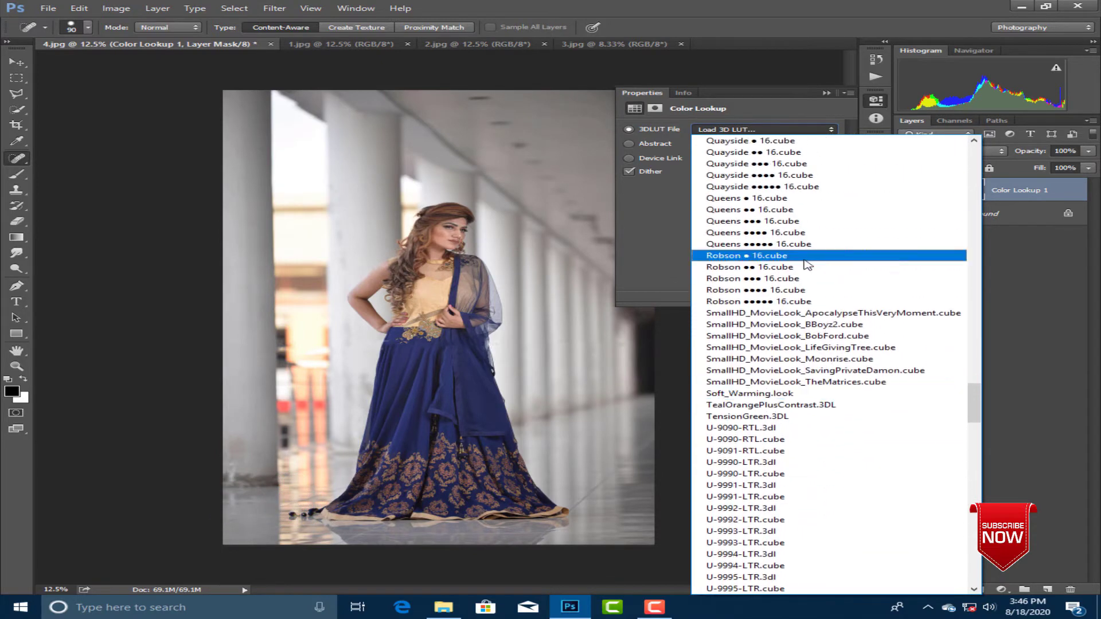
pyautogui.click(756, 254)
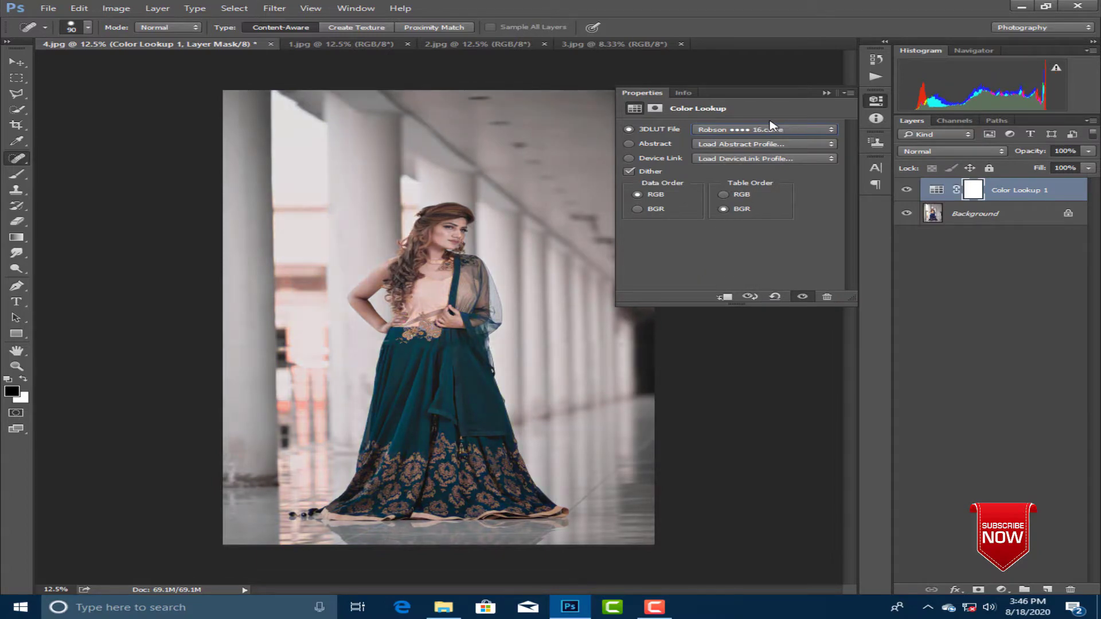
pyautogui.click(434, 238)
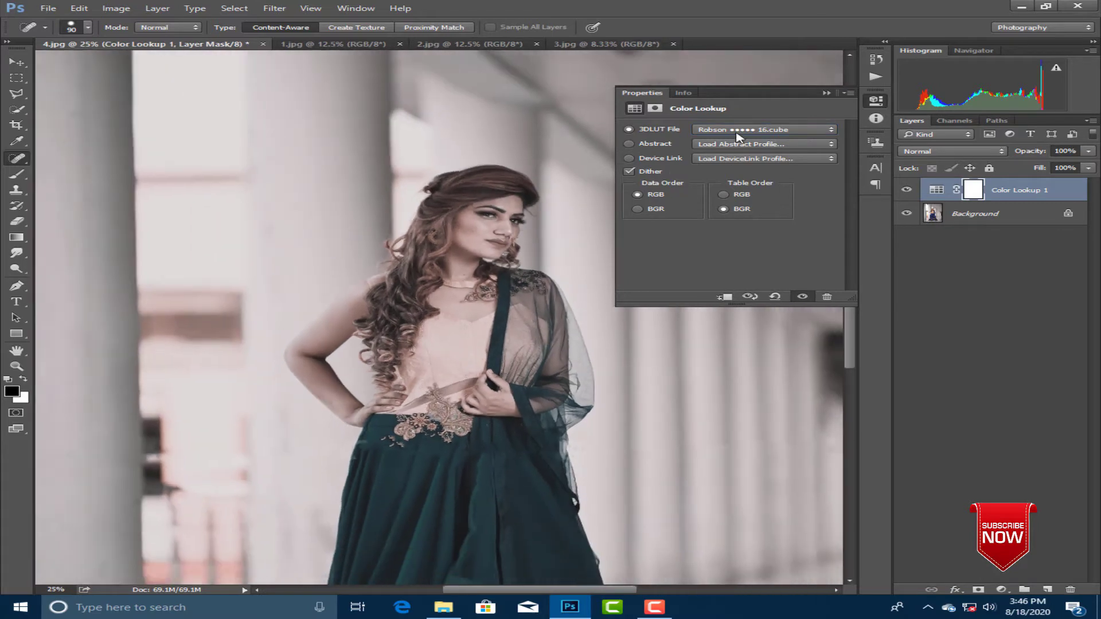
# Replace the 3D LUT of the Color Lookup adjustment with Pearce ●● 16.cube
pyautogui.click(738, 132)
pyautogui.scroll(10, 739, 184)
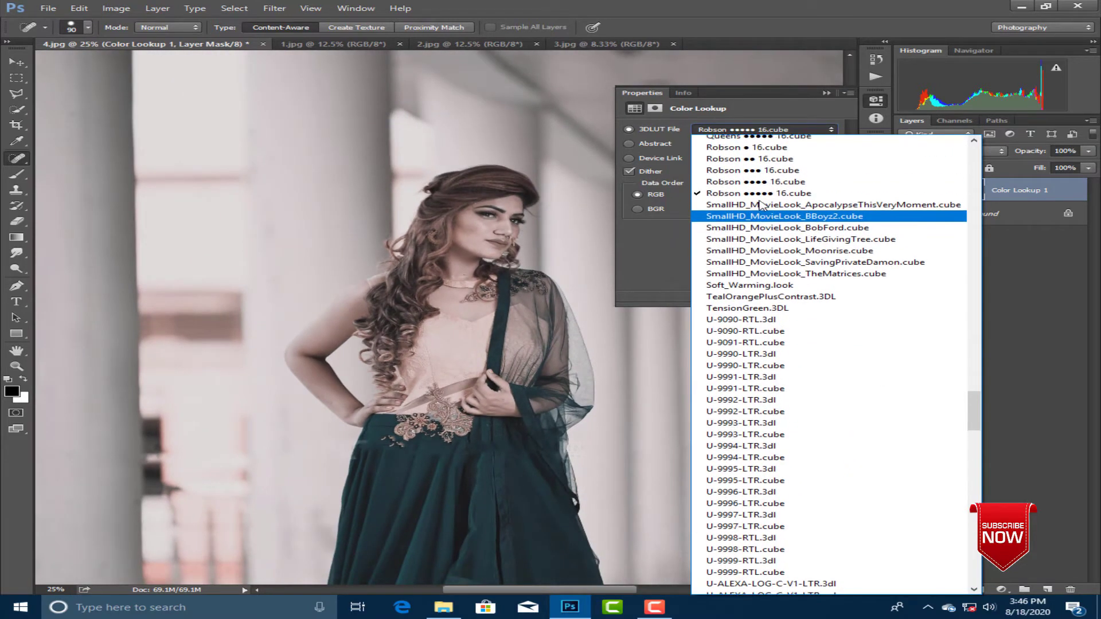
pyautogui.click(741, 187)
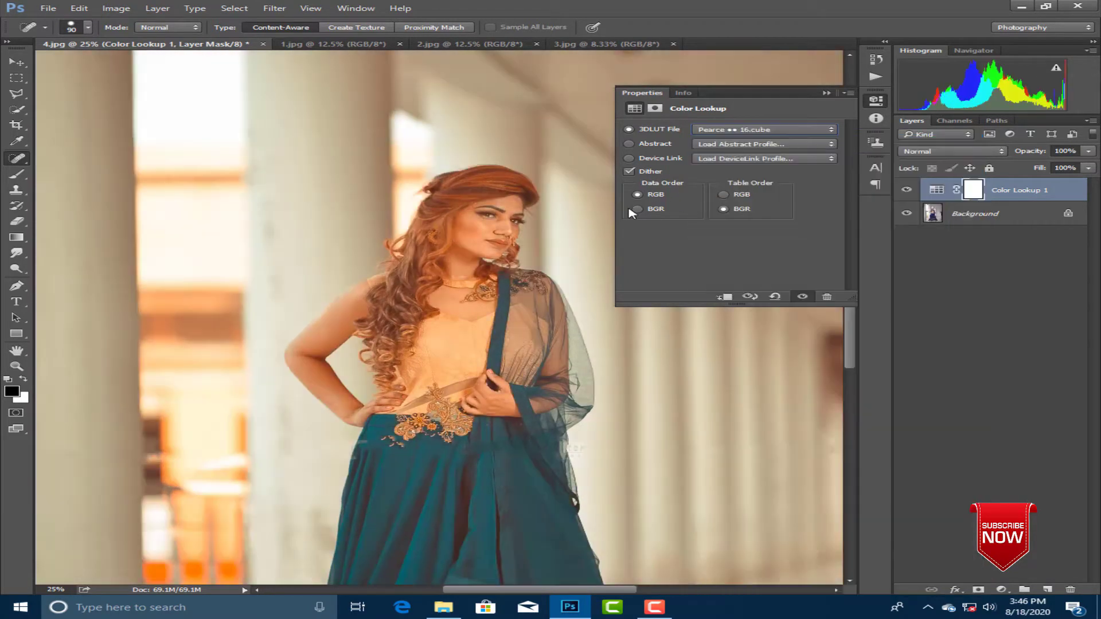
pyautogui.hotkey('ctrl', '-')
pyautogui.hotkey('ctrl', '-')
pyautogui.hotkey('ctrl', '-')
pyautogui.keyDown('ctrl'); pyautogui.click(506, 267); pyautogui.keyUp('ctrl')
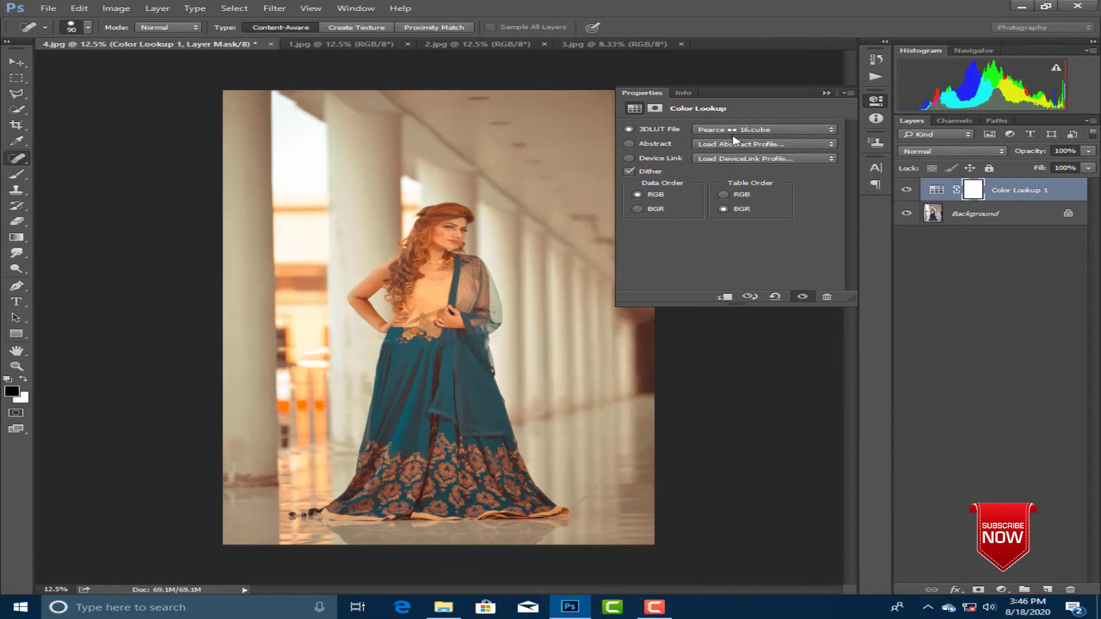
# Load the Oakland ●●●●● 16.cube 3D LUT and set the Color Lookup layer's opacity to 39%
pyautogui.click(737, 131)
pyautogui.click(738, 131)
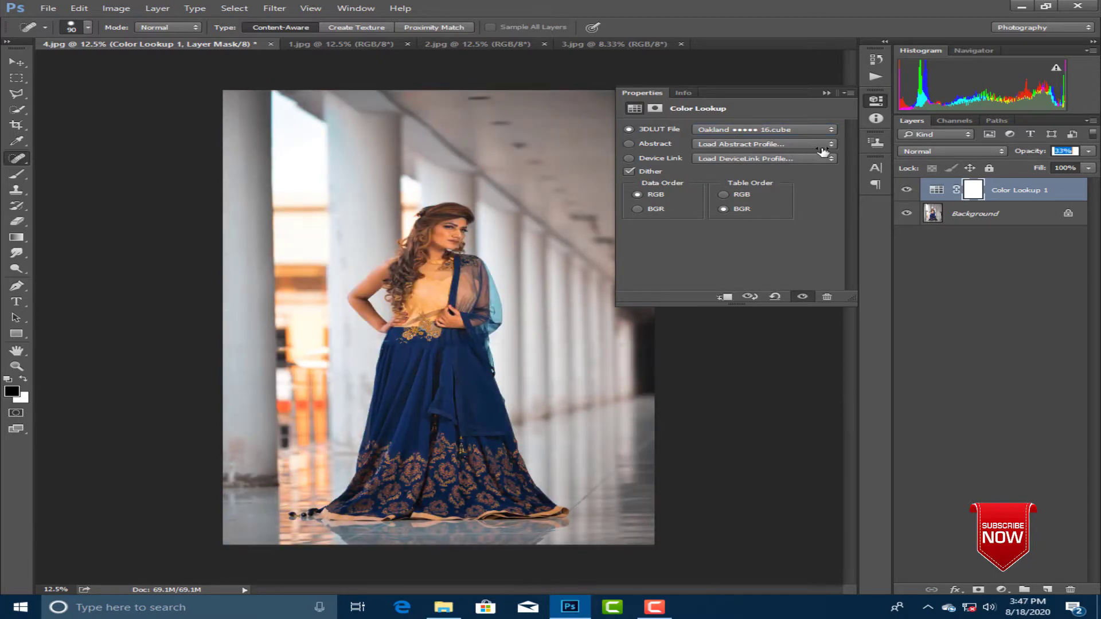
pyautogui.moveTo(823, 151); pyautogui.dragTo(838, 154)
pyautogui.press('Return')
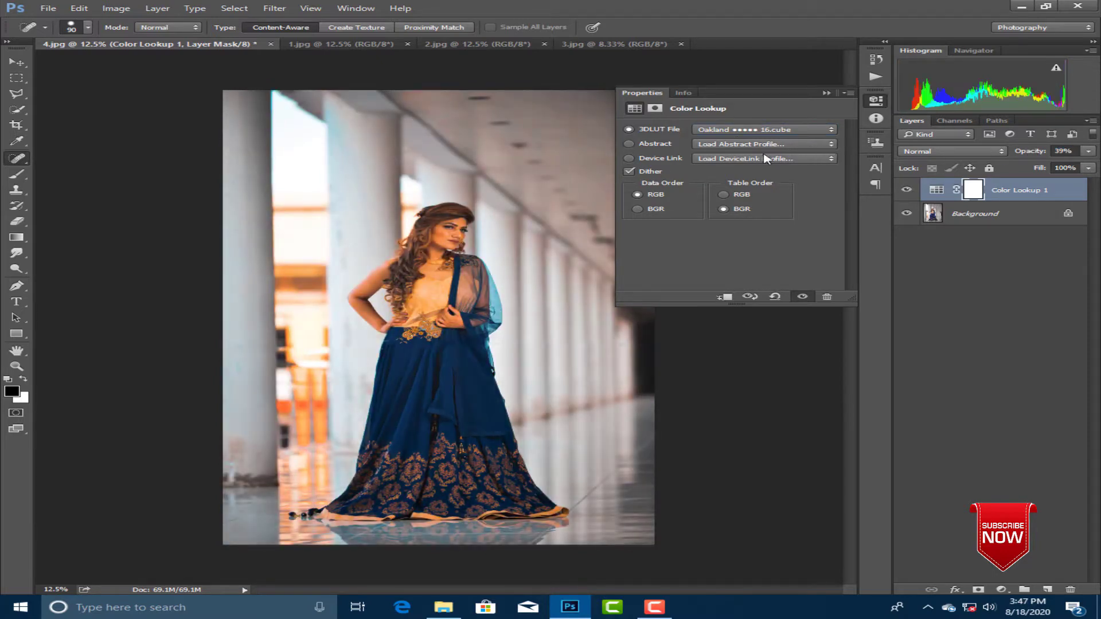
# Load the Milton ●●●● 16.cube 3D LUT and set the Color Lookup layer's opacity to 100%
pyautogui.click(734, 130)
pyautogui.scroll(9, 742, 179)
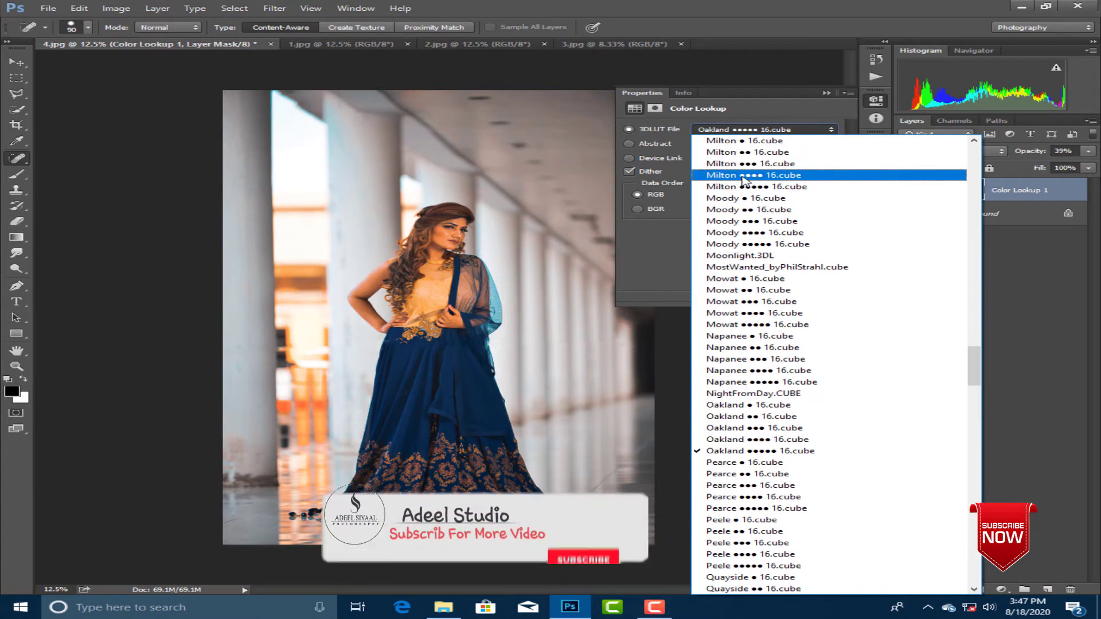
pyautogui.click(742, 176)
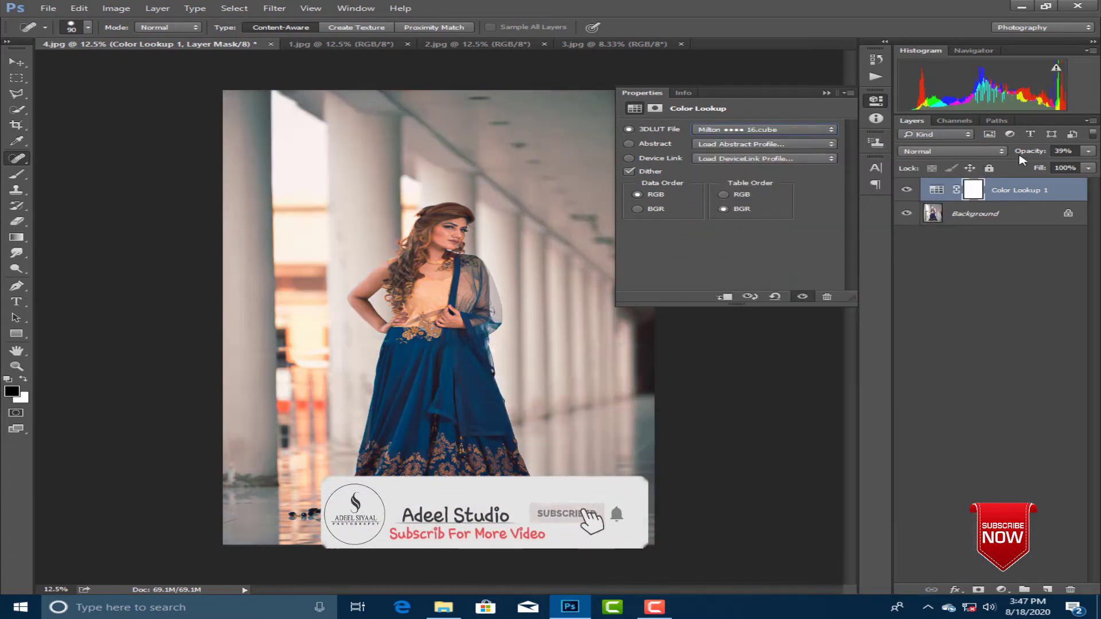
pyautogui.moveTo(1024, 152); pyautogui.dragTo(1085, 154)
# Change the 3D LUT of the Color Lookup adjustment to Mavic Pro D-Log to sRGB Enhanced.cube
pyautogui.doubleClick(746, 132)
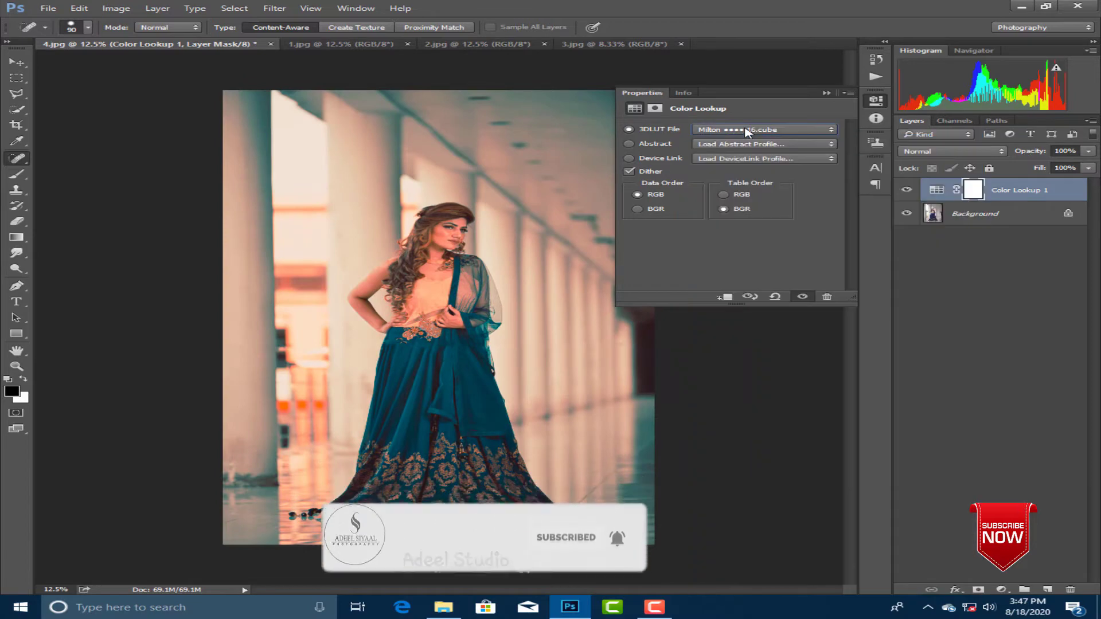
pyautogui.scroll(3, 746, 133)
pyautogui.scroll(4, 738, 132)
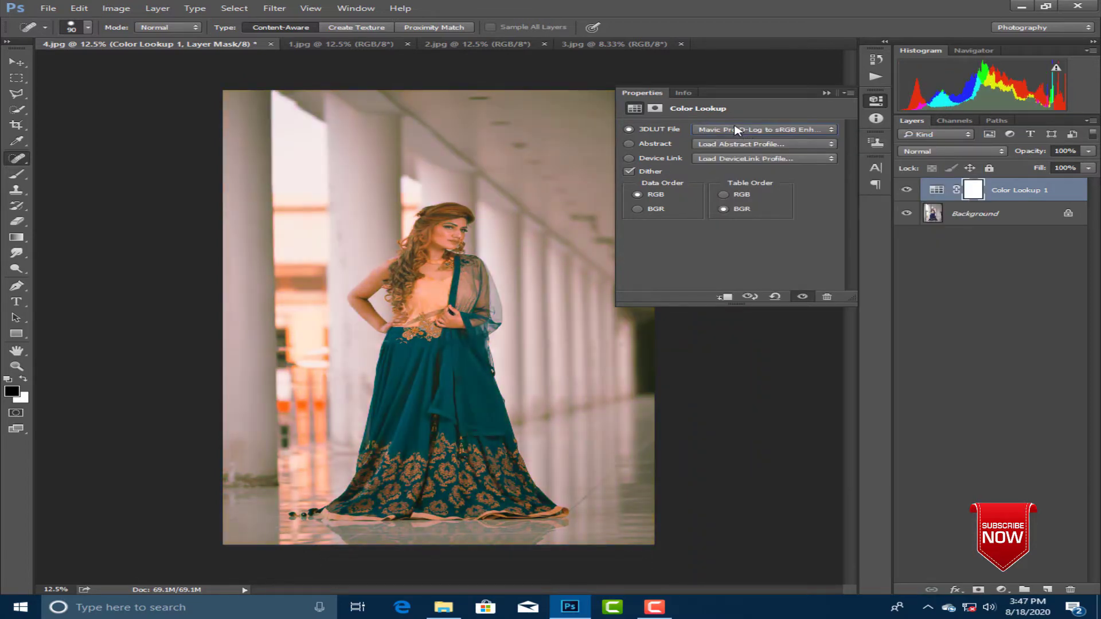
# Load the Lorne ● 16.cube 3D LUT and set the Color Lookup layer's opacity to 81%
pyautogui.click(738, 131)
pyautogui.scroll(3, 745, 189)
pyautogui.click(748, 194)
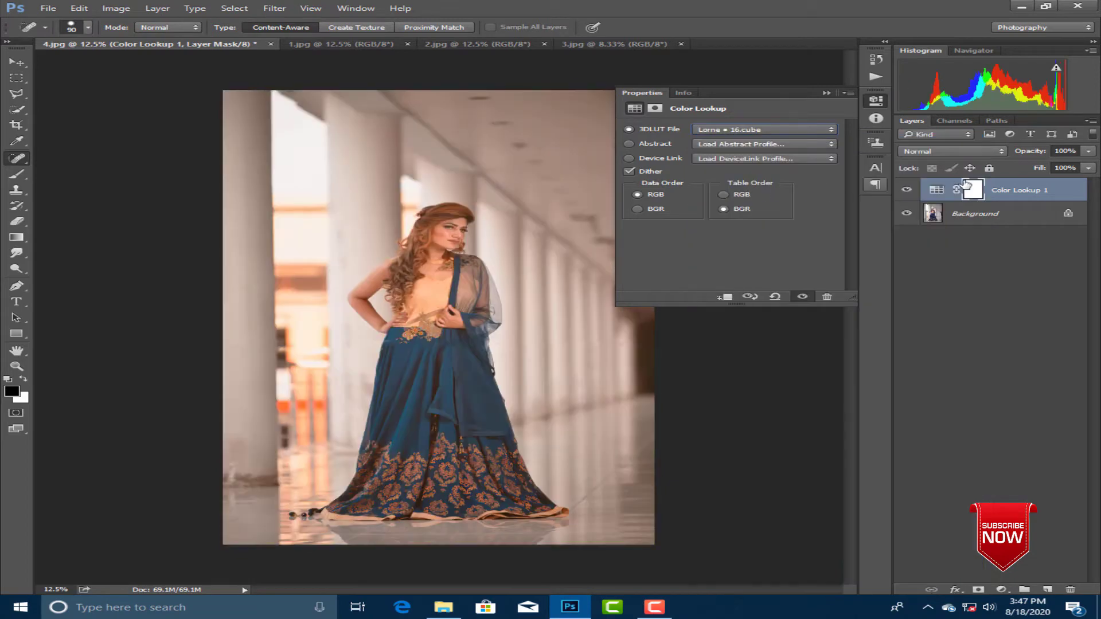
pyautogui.moveTo(1023, 153); pyautogui.dragTo(1019, 155)
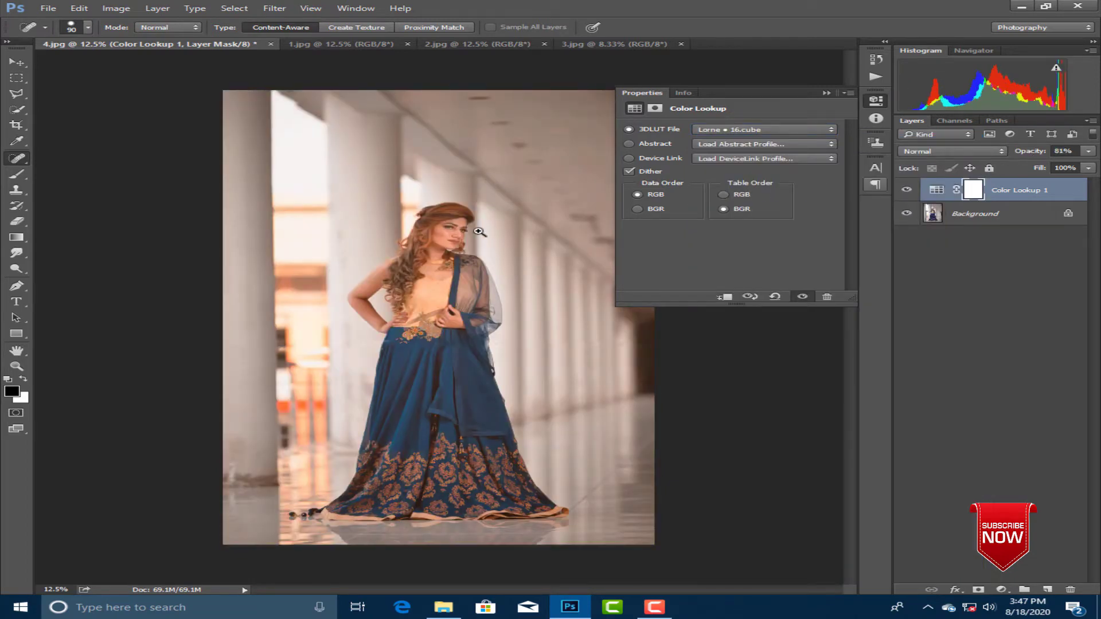
# Try several blend modes on the Color Lookup layer, choose Overlay and set its opacity to 45%
pyautogui.scroll(2, 463, 232)
pyautogui.press('Down')
pyautogui.press('Down')
pyautogui.press('Down')
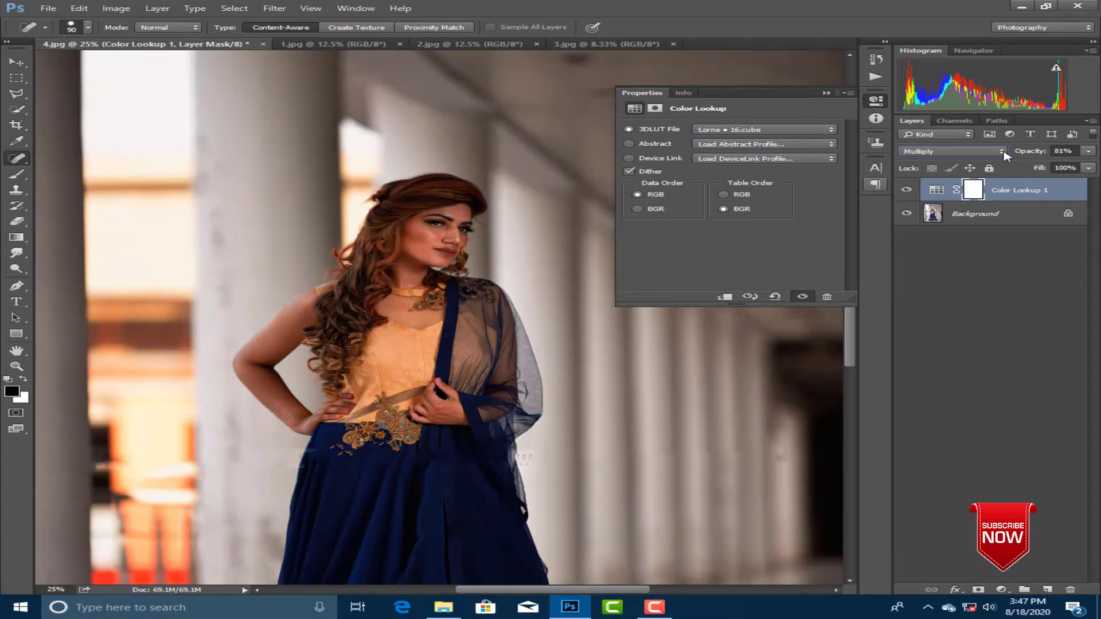
pyautogui.scroll(-4, 1003, 155)
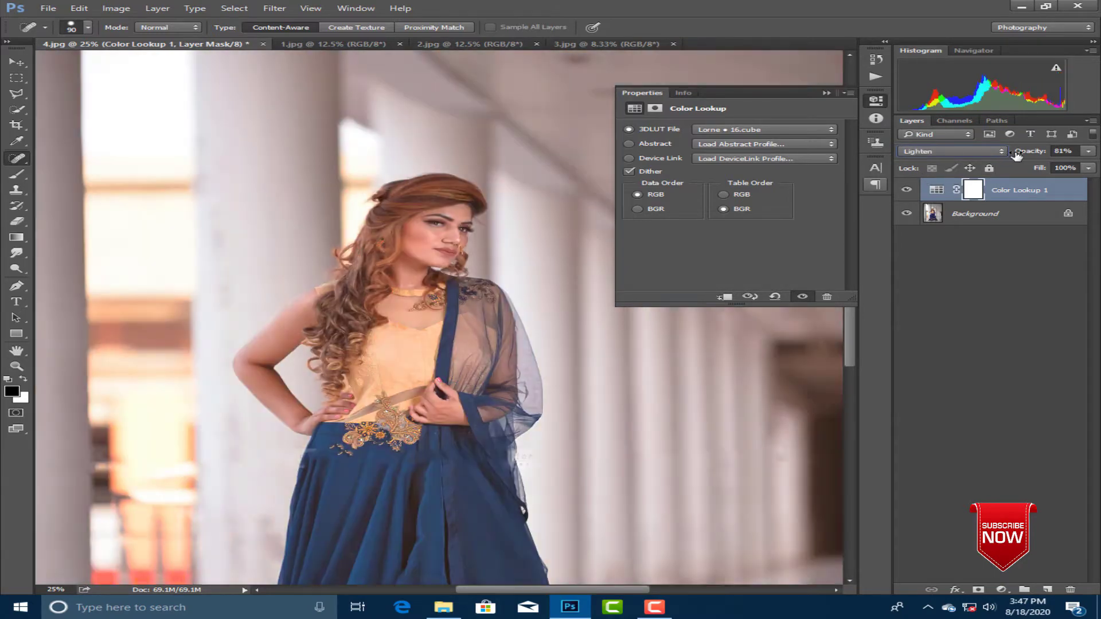
pyautogui.scroll(-5, 1029, 156)
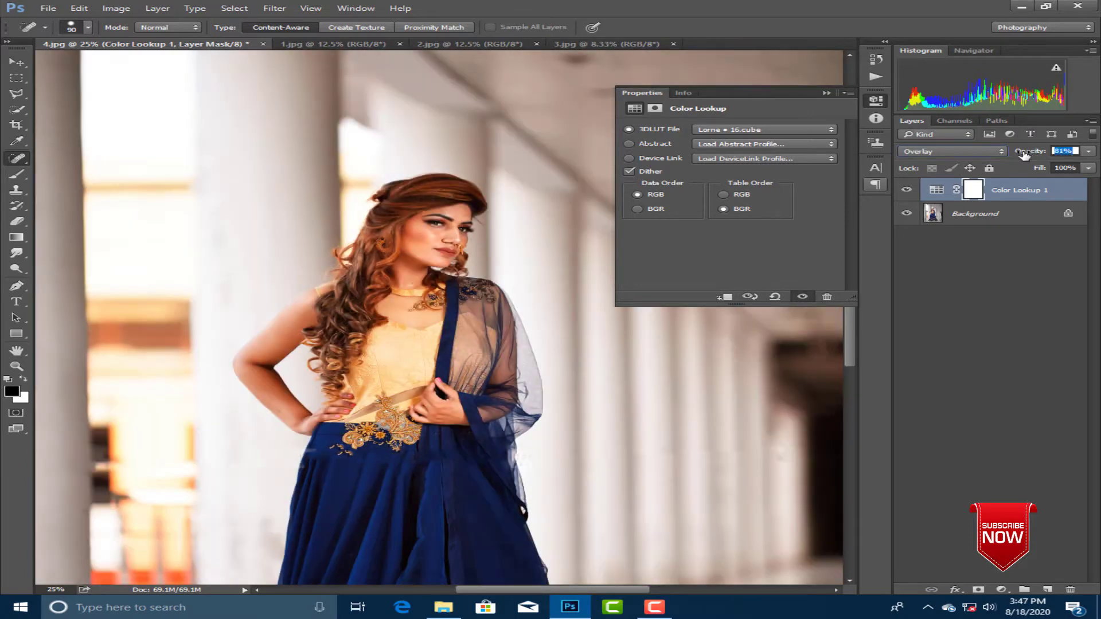
pyautogui.moveTo(1024, 154); pyautogui.dragTo(1001, 155)
# Replace the 3D LUT of the Overlay Color Lookup layer with a LOG_Kodak Gold Gen6 200 variant
pyautogui.scroll(-3, 421, 218)
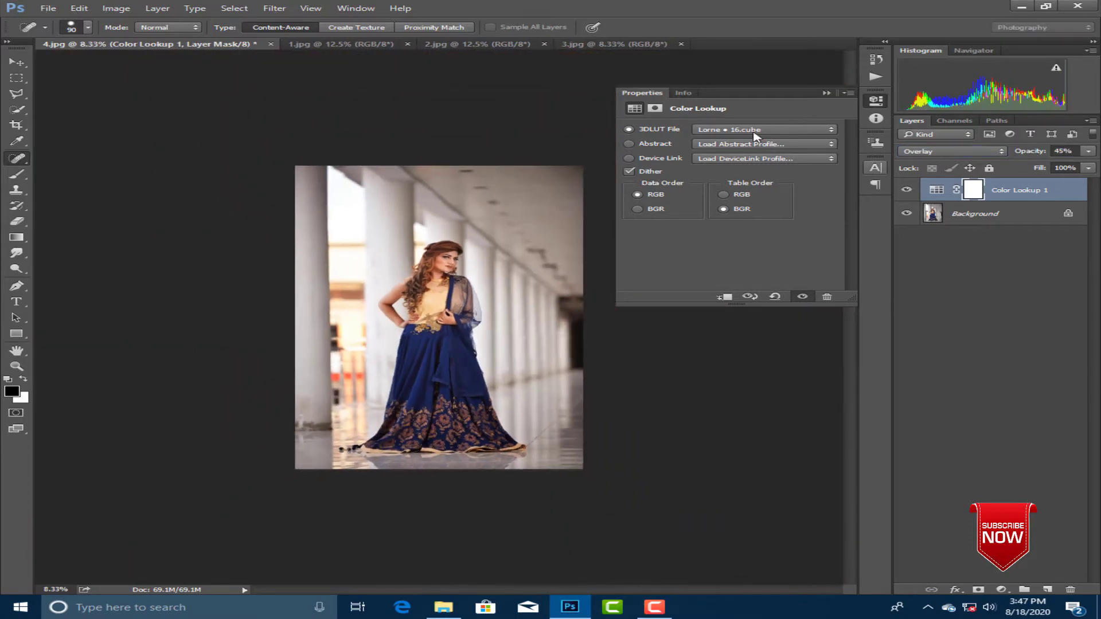
pyautogui.click(756, 132)
pyautogui.click(757, 132)
pyautogui.click(757, 131)
pyautogui.scroll(4, 742, 185)
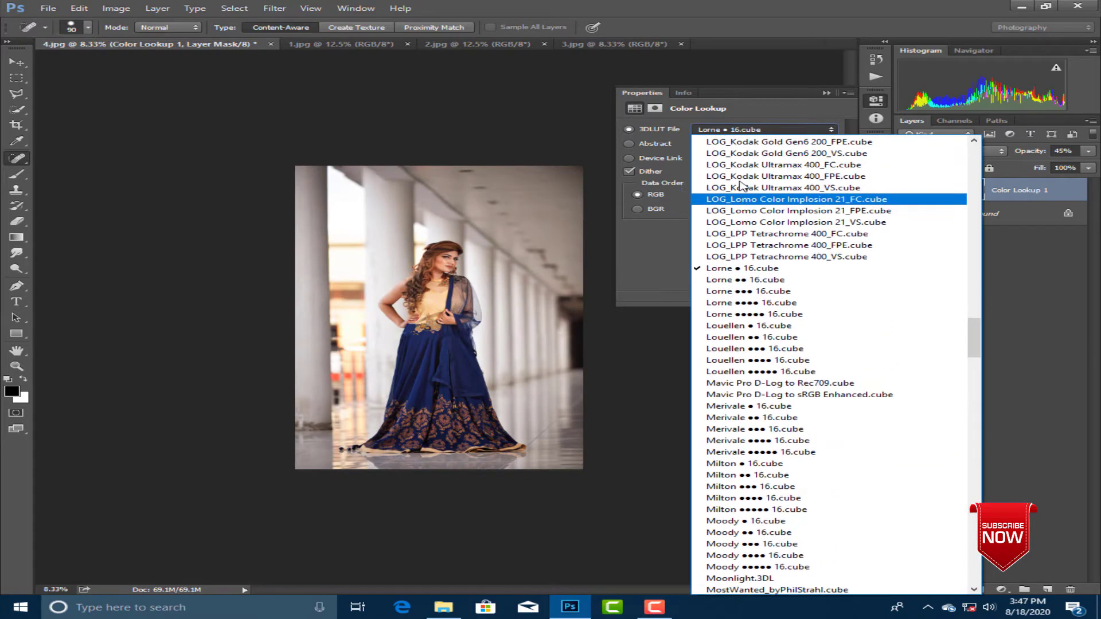
pyautogui.scroll(2, 742, 185)
pyautogui.click(745, 182)
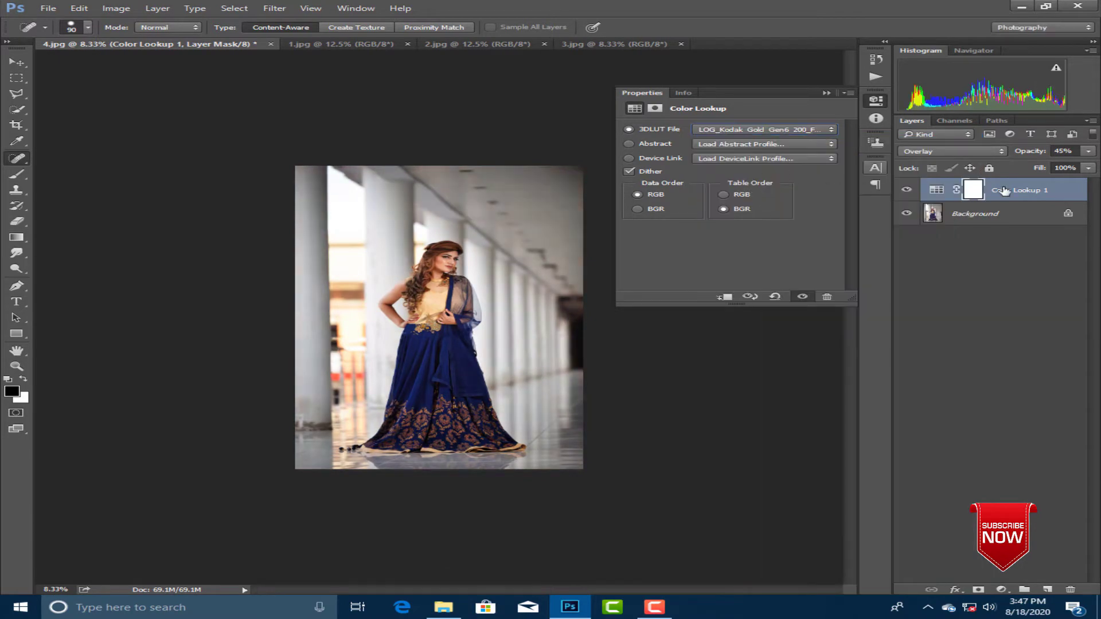
# Delete the Color Lookup layer from 4.jpg and collapse its adjustment settings
pyautogui.press('Delete')
pyautogui.click(437, 221)
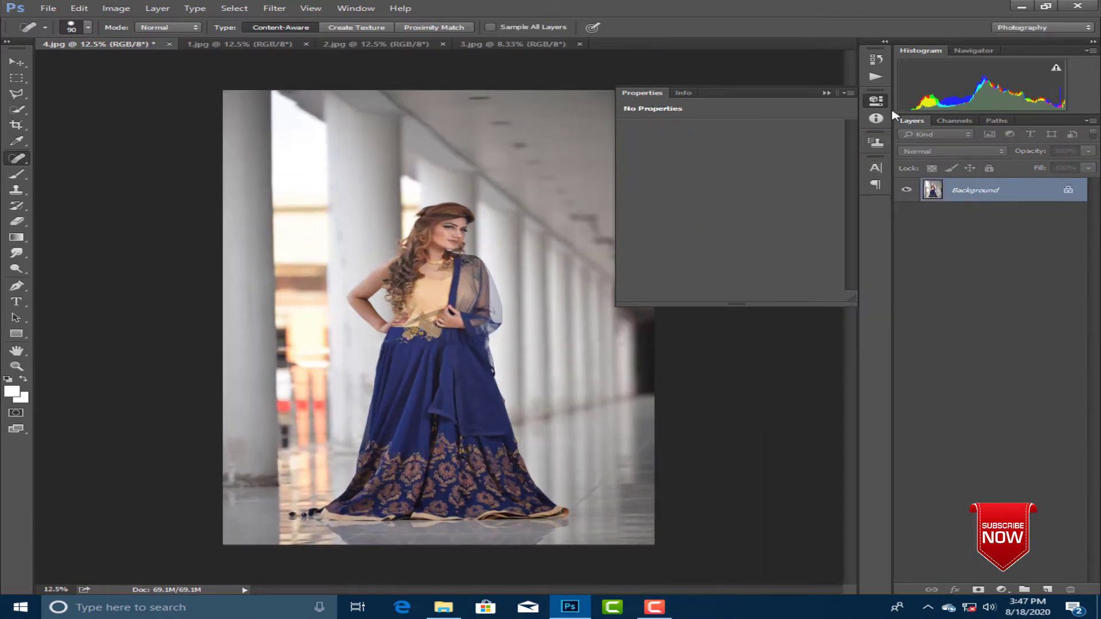
pyautogui.click(828, 93)
# Switch to 1.jpg and add a Color Lookup adjustment layer above its Background
pyautogui.click(240, 44)
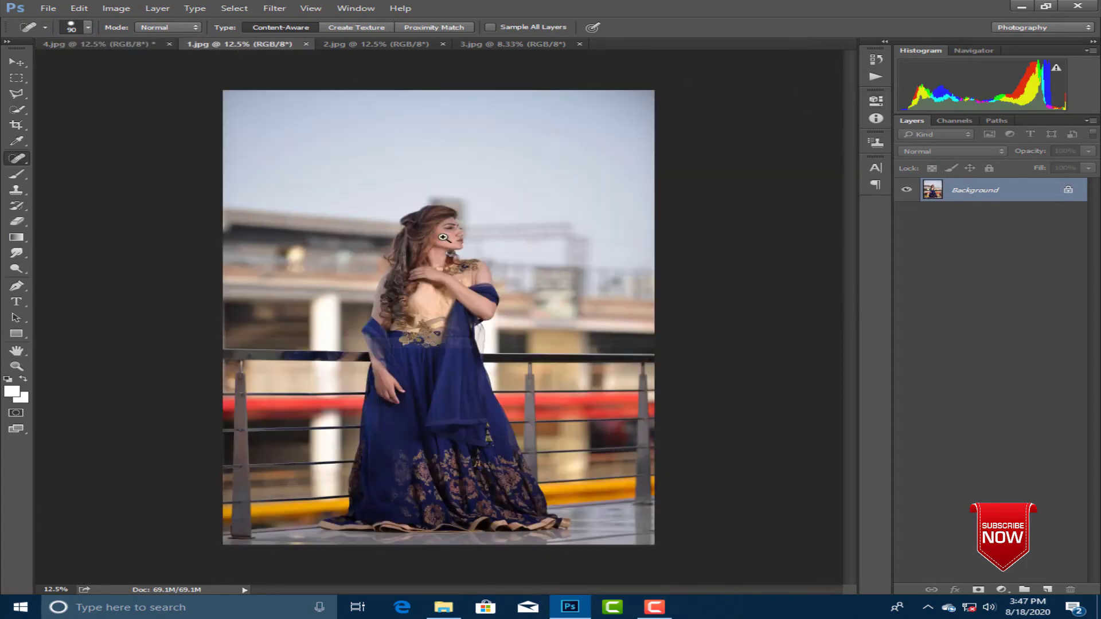
pyautogui.hotkey('ctrl', '+')
pyautogui.hotkey('ctrl', '+')
pyautogui.click(1001, 590)
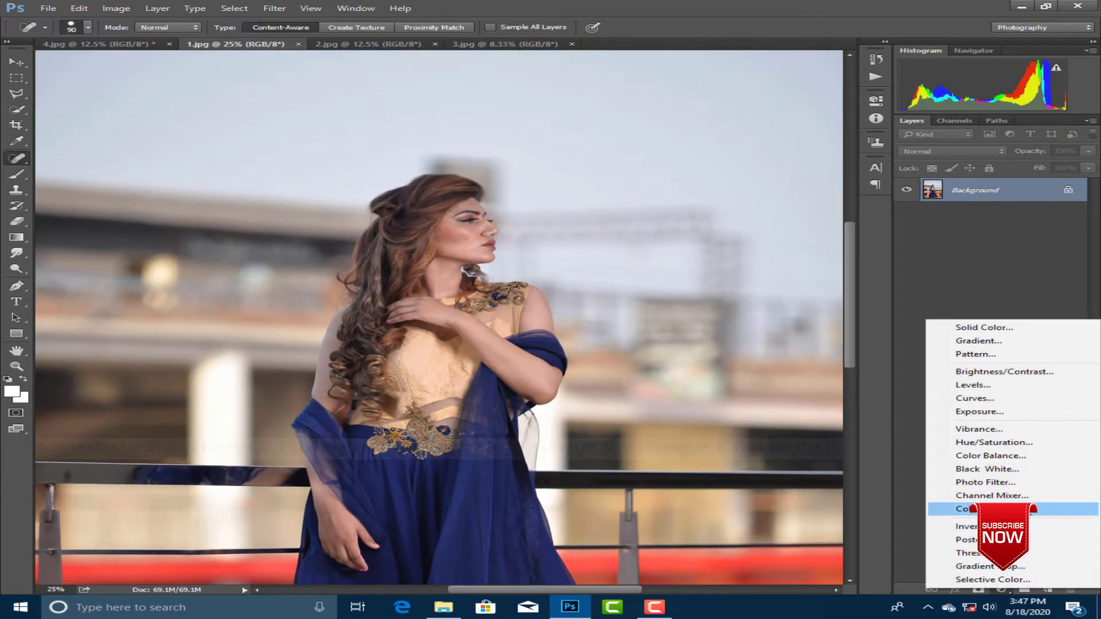
pyautogui.click(968, 509)
# Load the _Orange and Blue ●● 16.cube 3D LUT in the Color Lookup adjustment of 1.jpg
pyautogui.click(740, 133)
pyautogui.click(736, 140)
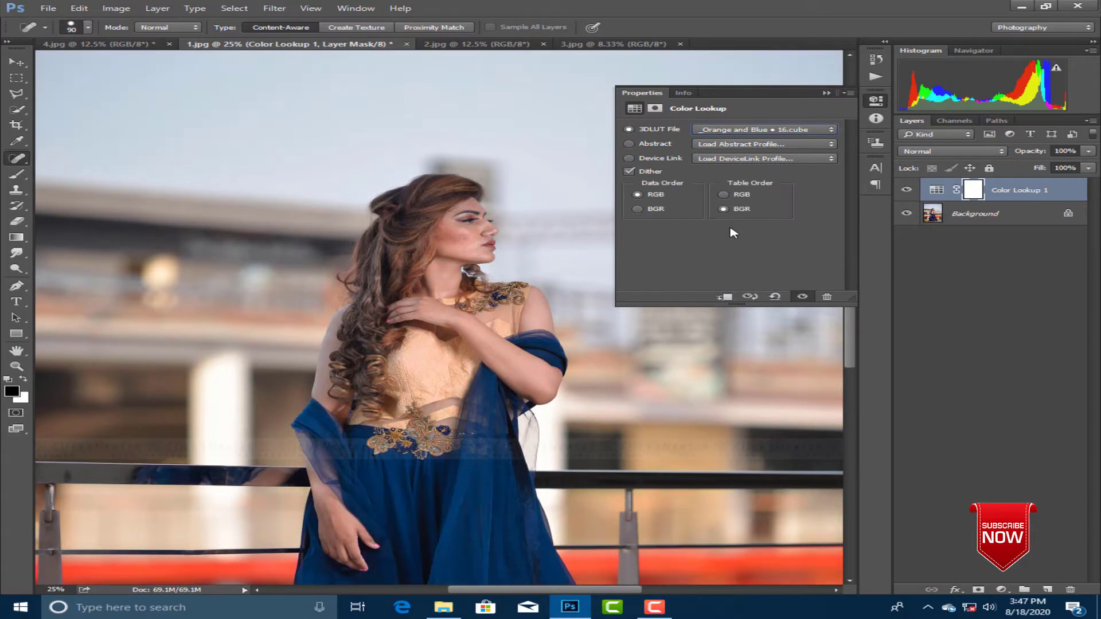
pyautogui.hotkey('ctrl', '-')
pyautogui.hotkey('ctrl', '-')
pyautogui.hotkey('ctrl', '-')
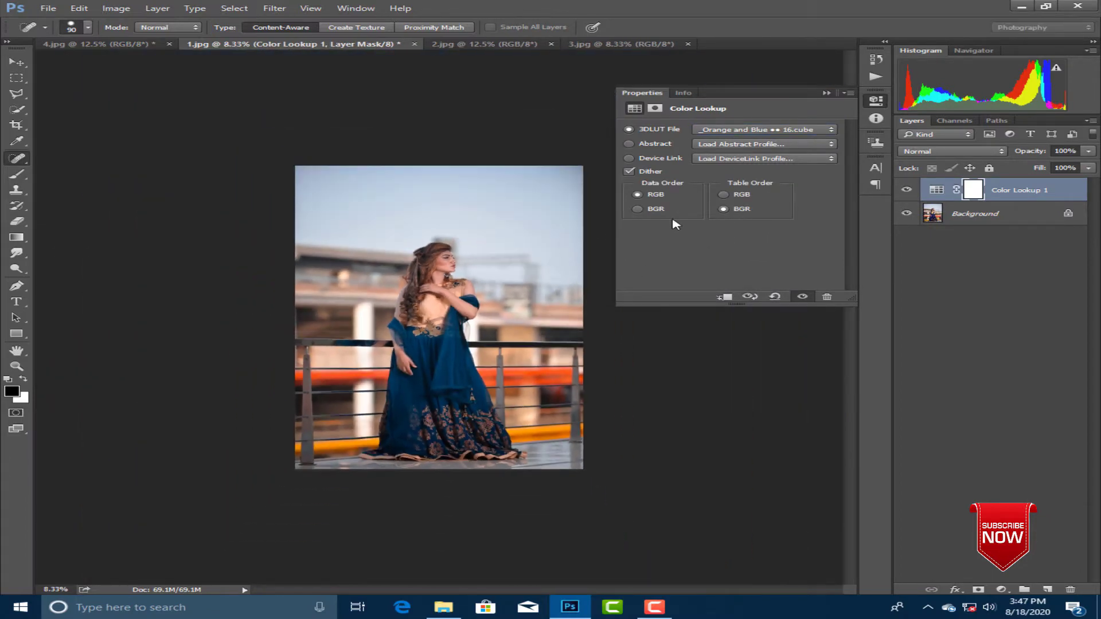
# Change the 3D LUT of the Color Lookup adjustment to _Orange and Teal ● 16.cube
pyautogui.click(733, 136)
pyautogui.click(757, 187)
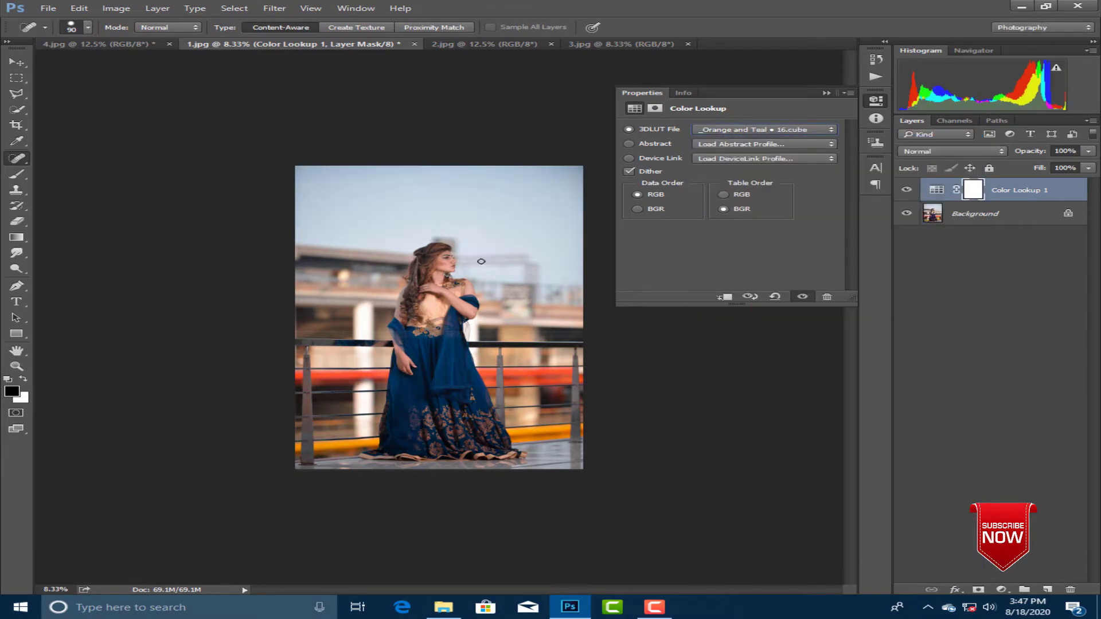
pyautogui.hotkey('ctrl', '+')
pyautogui.hotkey('ctrl', '+')
# Switch the Color Lookup adjustment to the stronger _Orange and Teal ●●● 16.cube 3D LUT and check the portrait up close
pyautogui.click(749, 136)
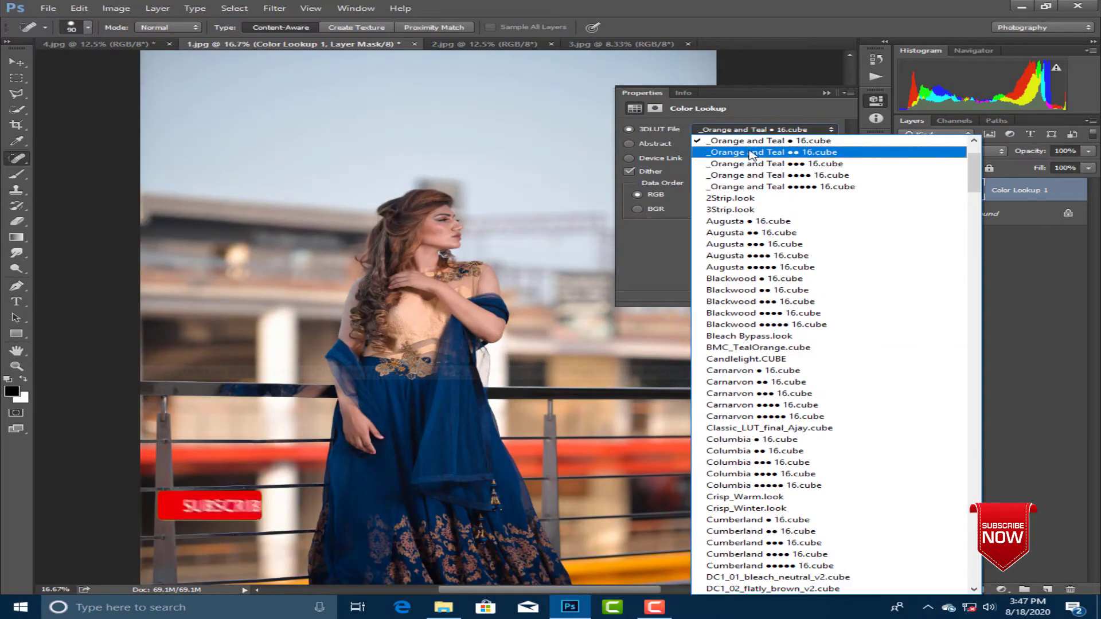
pyautogui.click(753, 137)
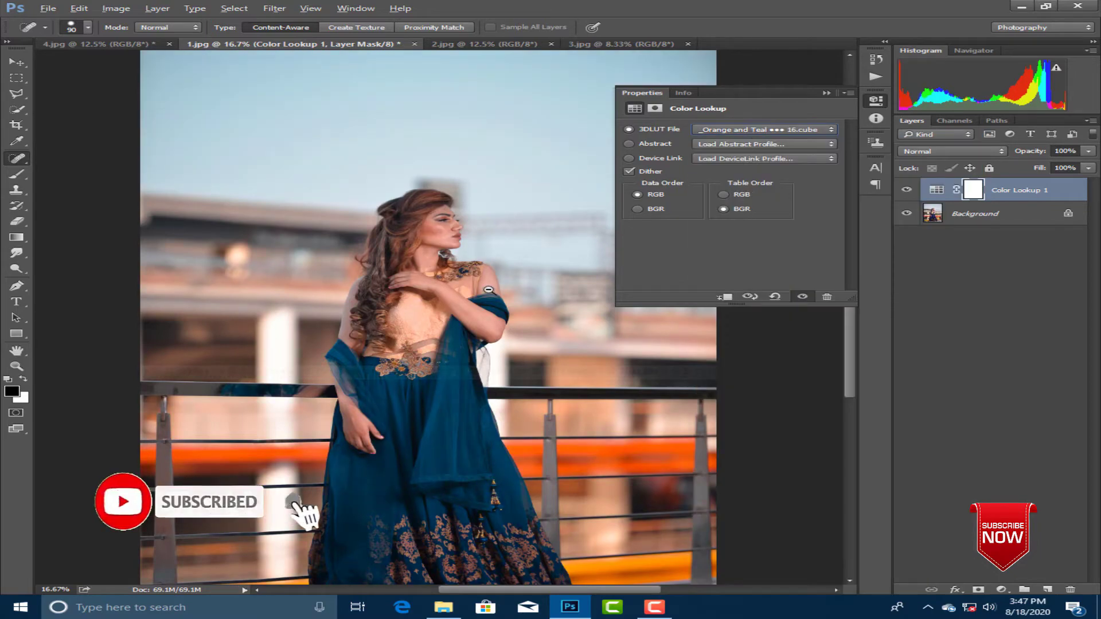
pyautogui.scroll(-1, 490, 293)
pyautogui.scroll(2, 437, 227)
pyautogui.scroll(1, 436, 225)
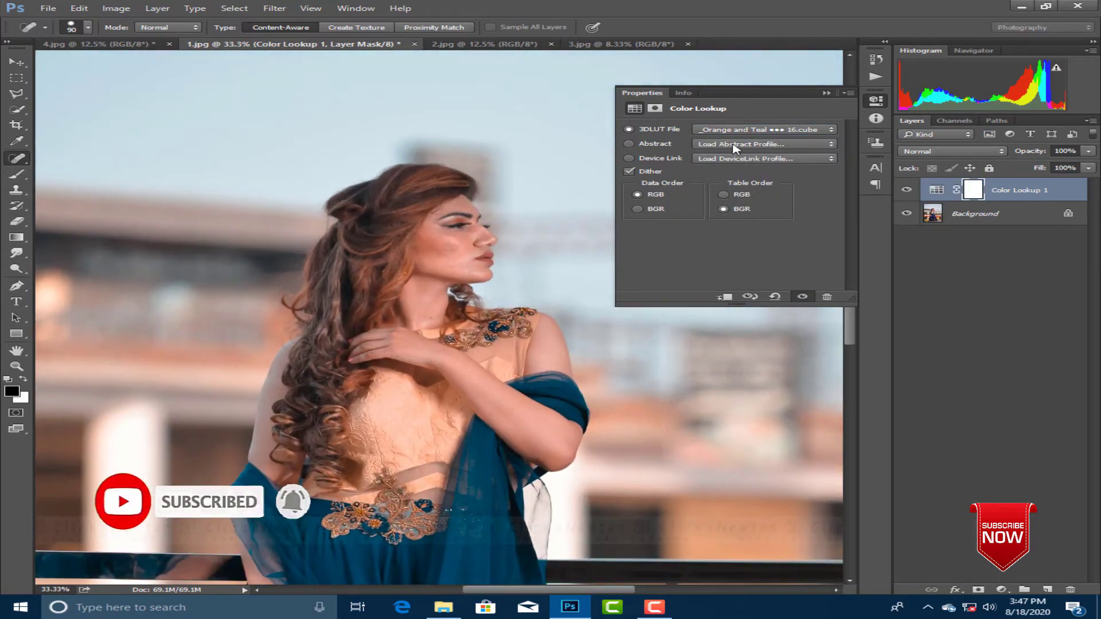
# Load the _Orange and Teal ●●●● 16.cube 3D LUT and inspect its effect on the woman's face
pyautogui.click(762, 129)
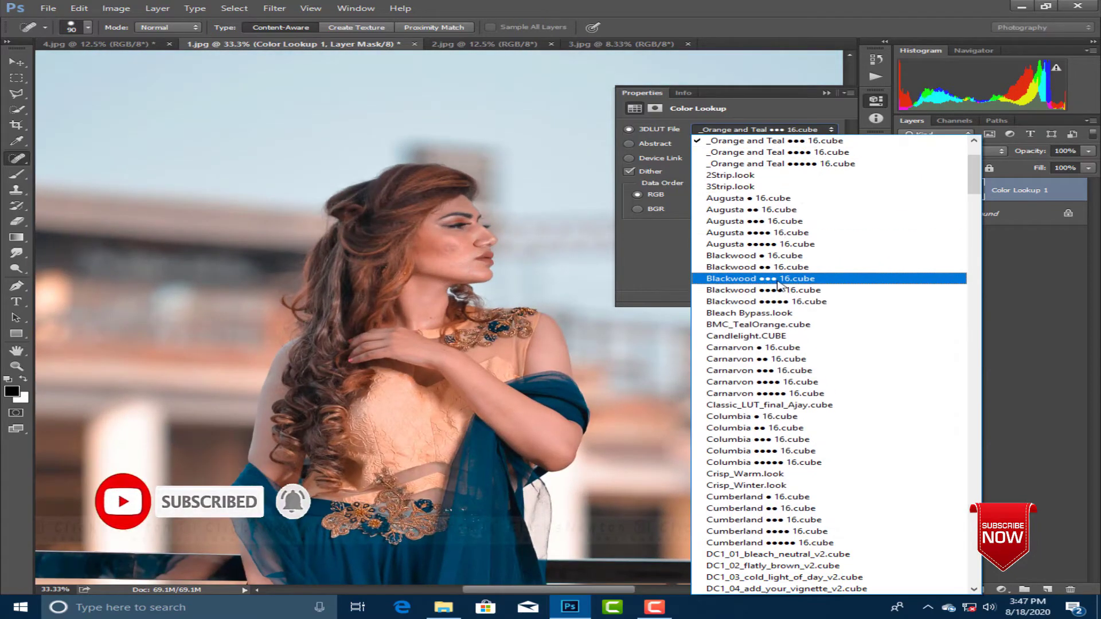
pyautogui.click(750, 152)
pyautogui.scroll(2, 436, 225)
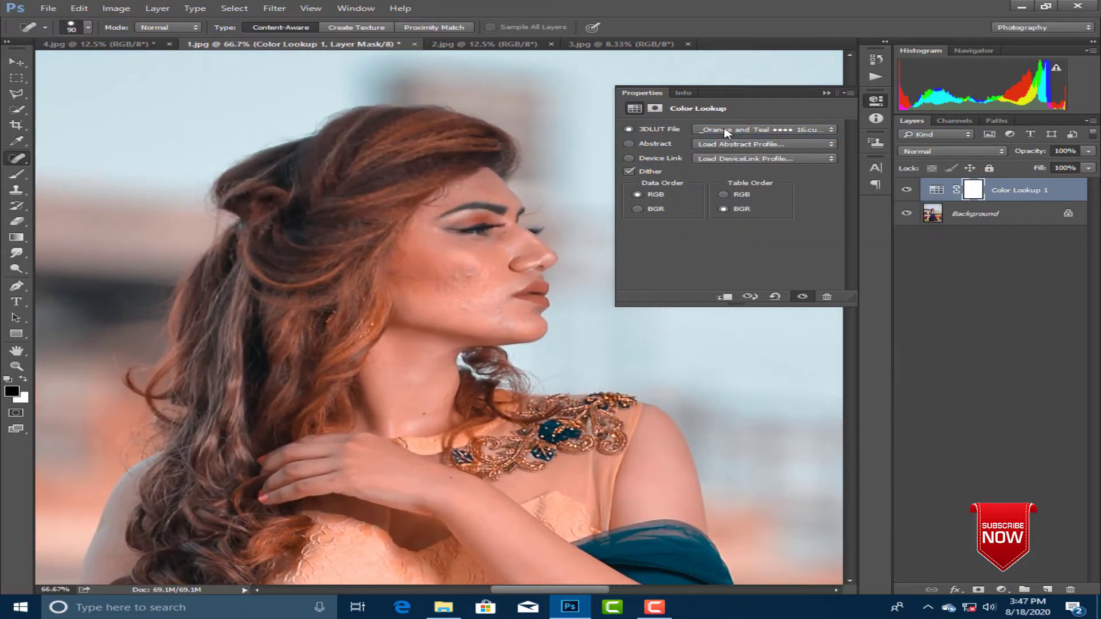
# Load the 2Strip.look 3D LUT in the Color Lookup adjustment of 1.jpg and view the full figure
pyautogui.click(726, 130)
pyautogui.click(740, 171)
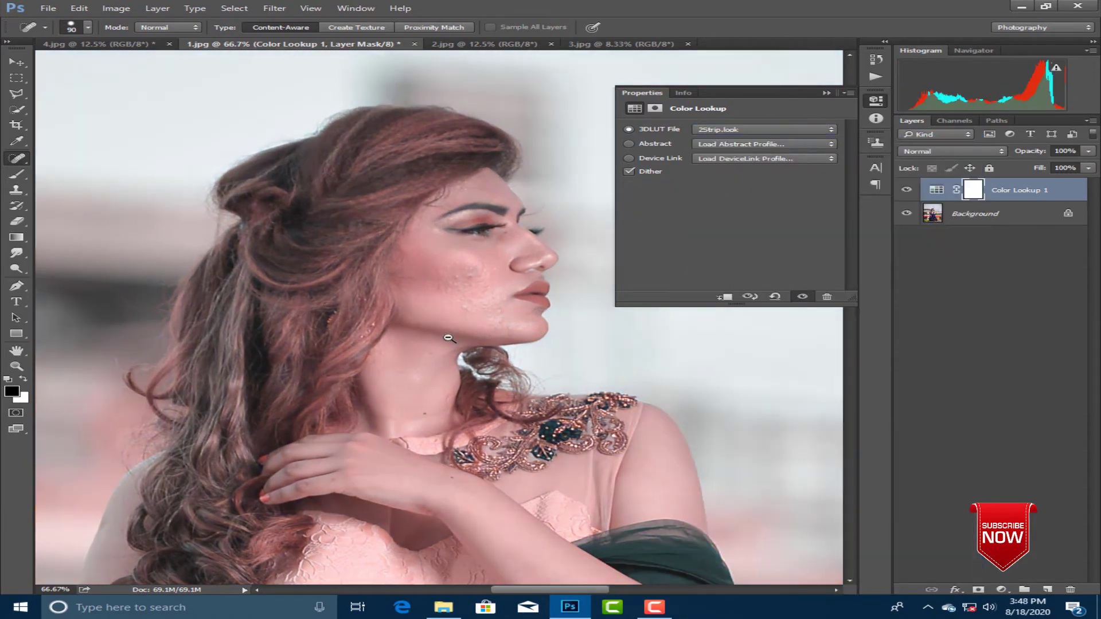
pyautogui.scroll(-4, 448, 338)
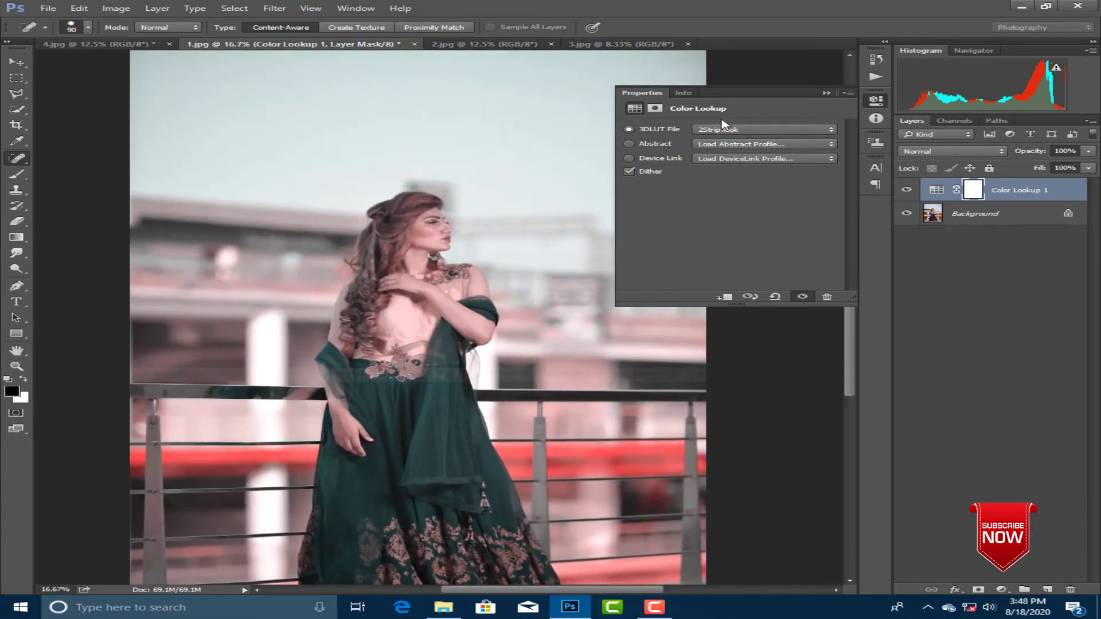
# Change the 3D LUT of the Color Lookup adjustment to Augusta ● 16.cube and check the whole photo
pyautogui.click(722, 127)
pyautogui.scroll(5, 744, 169)
pyautogui.click(745, 168)
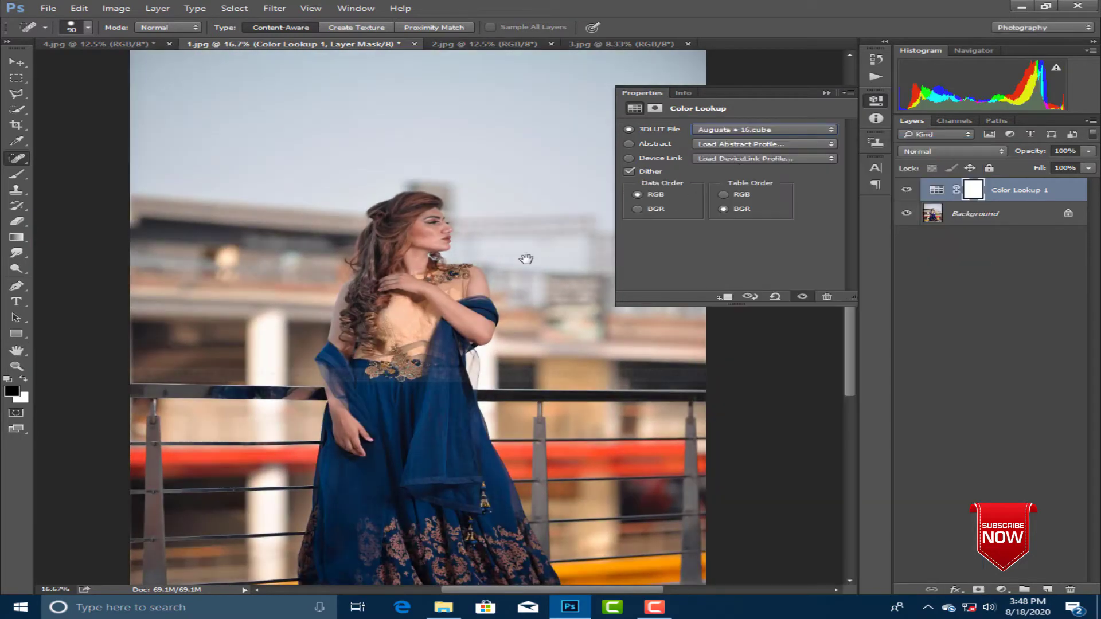
pyautogui.scroll(-1, 526, 259)
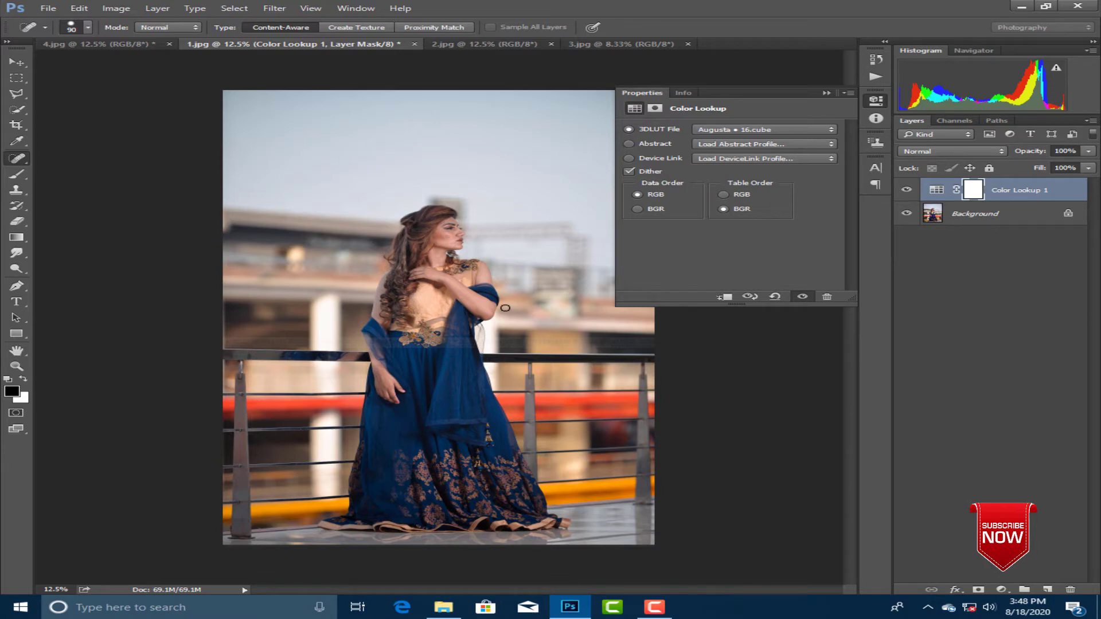
# Try the Augusta ●●●● 16.cube and Blackwood ●● 16.cube 3D LUTs on the 1.jpg portrait
pyautogui.doubleClick(731, 131)
pyautogui.press('Down')
pyautogui.press('Down')
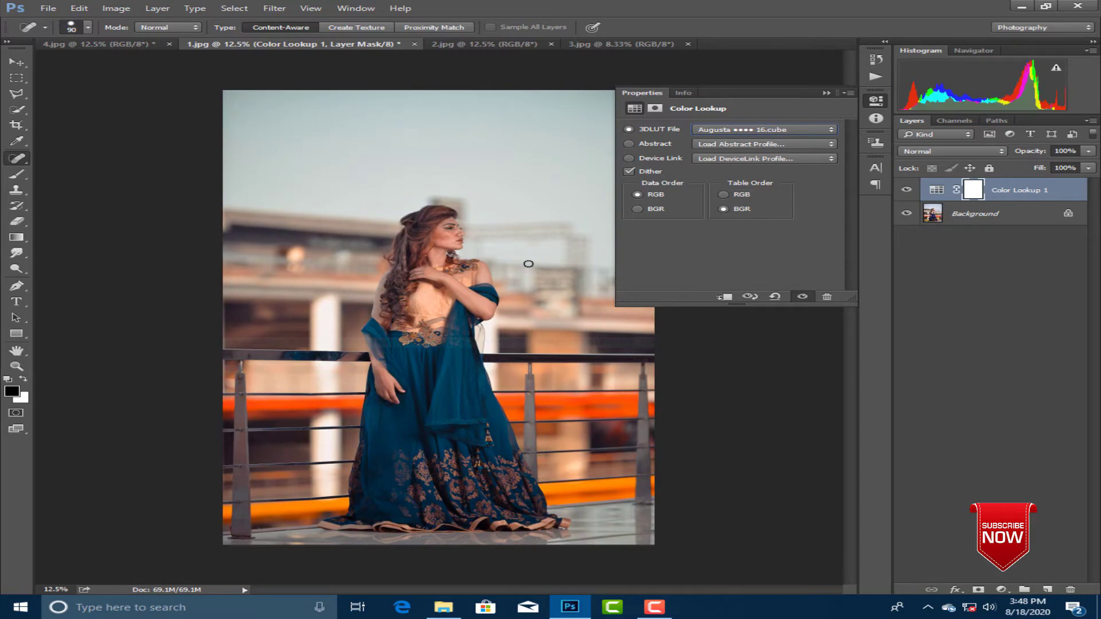
pyautogui.press('Down')
pyautogui.press('Down')
pyautogui.press('Down')
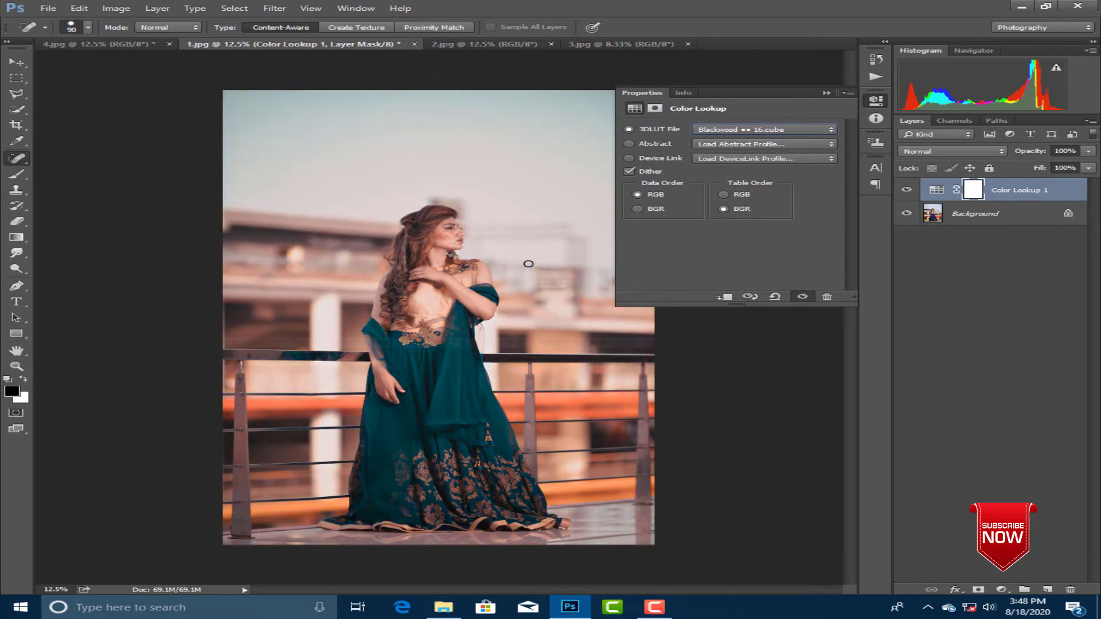
# Preview the BMC_TealOrange.cube 3D LUT, followed by the Classic_LUT_final preset, on 1.jpg
pyautogui.press('Down')
pyautogui.press('Down')
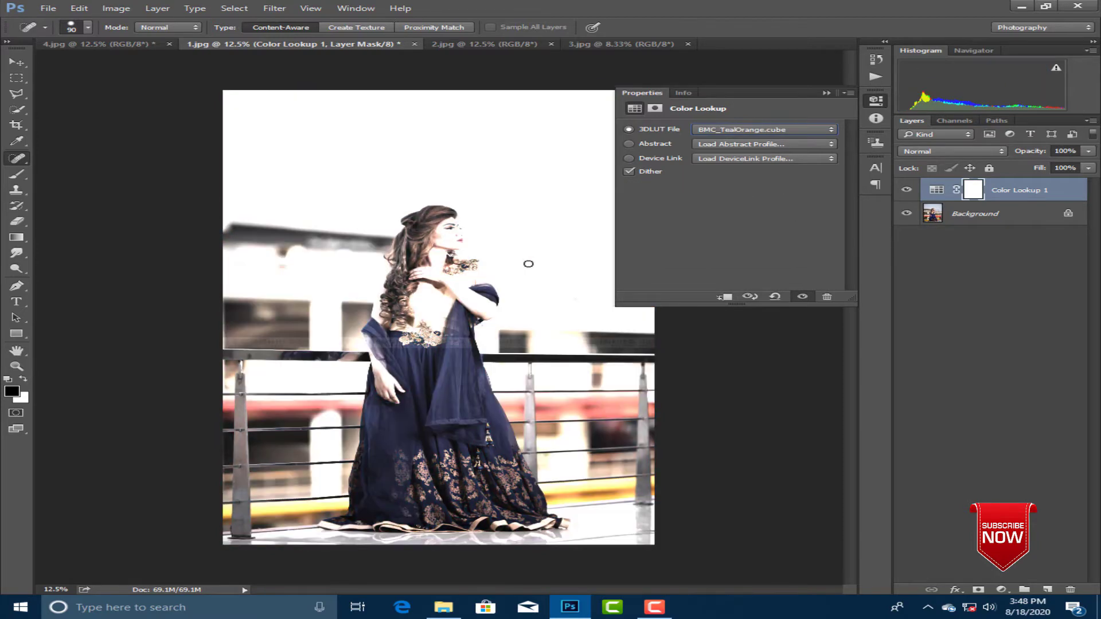
pyautogui.press('Down')
pyautogui.press('Down')
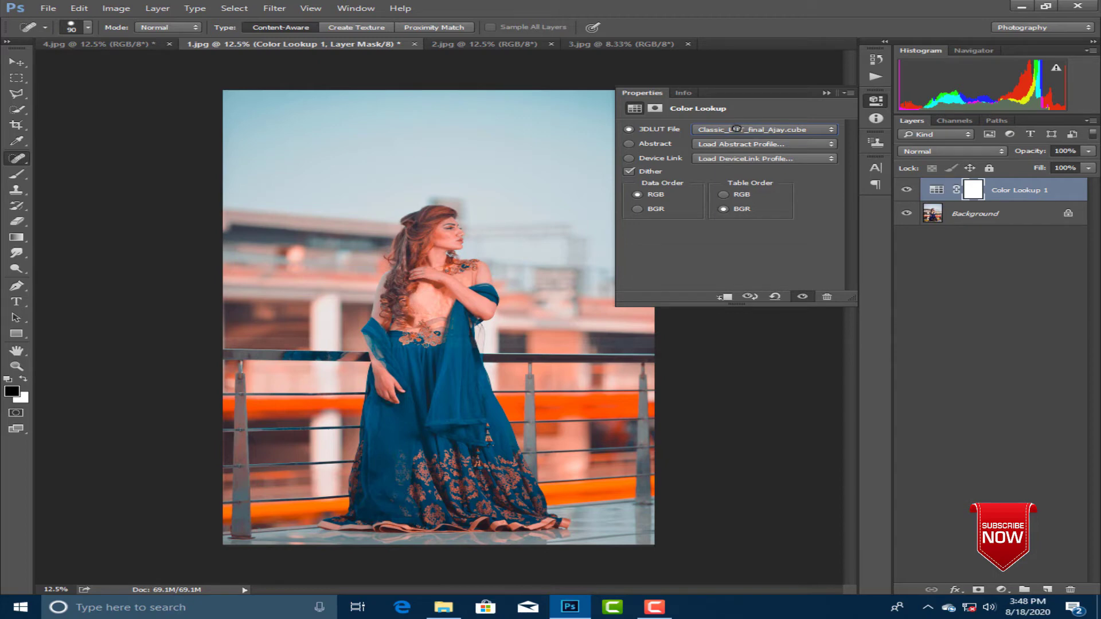
# Try the Columbia ● 16.cube and Columbia ●● 16.cube 3D LUTs in the Color Lookup adjustment
pyautogui.press('Down')
pyautogui.click(737, 129)
pyautogui.click(737, 129)
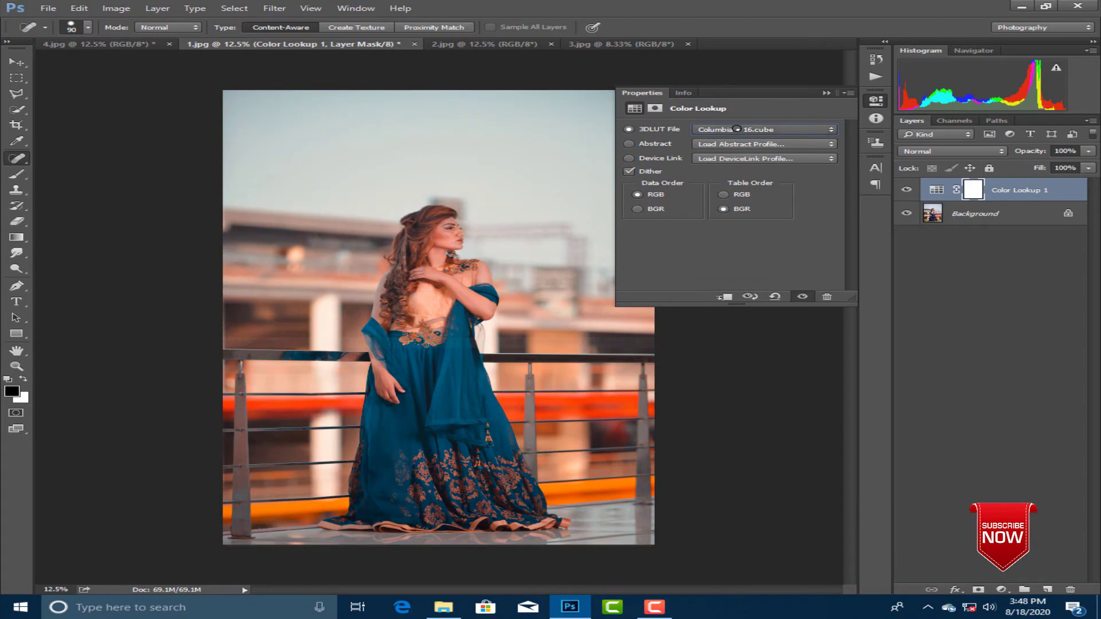
pyautogui.click(737, 129)
pyautogui.click(737, 129)
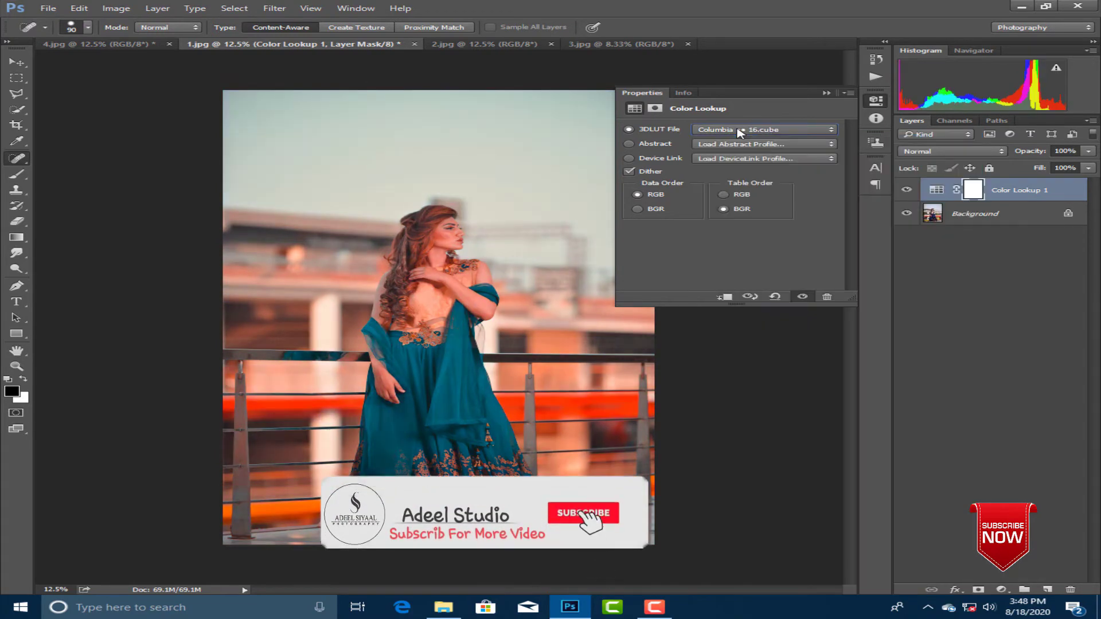
# Preview the strongest Columbia ●●●●● 16.cube 3D LUT and the Cumberland ●●● 16.cube 3D LUT
pyautogui.press('Down')
pyautogui.press('Down')
pyautogui.press('Down')
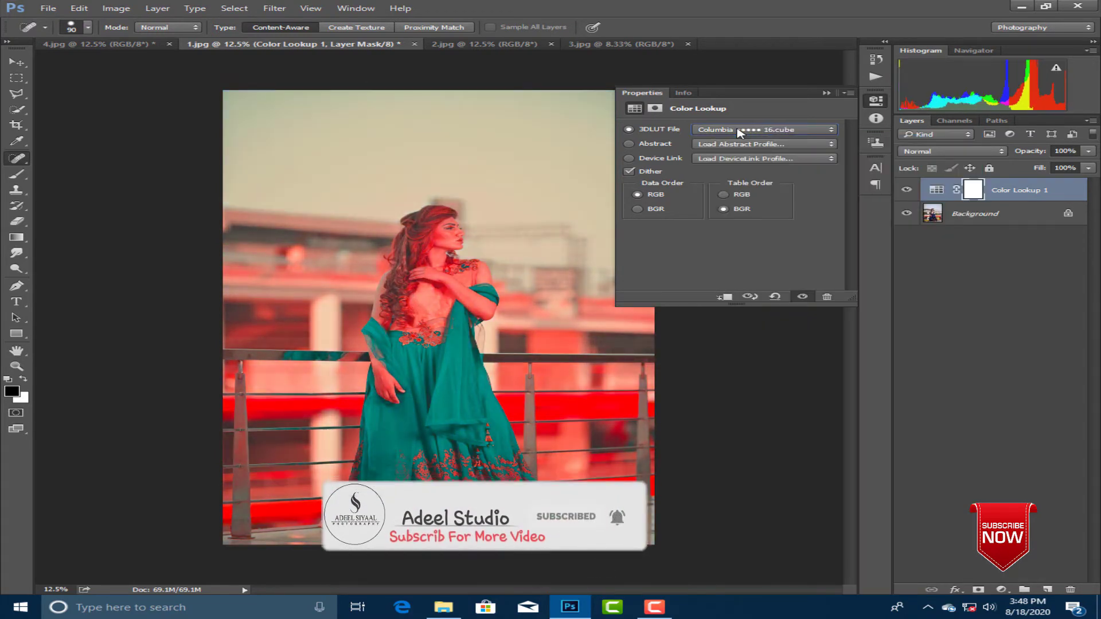
pyautogui.scroll(-3, 739, 132)
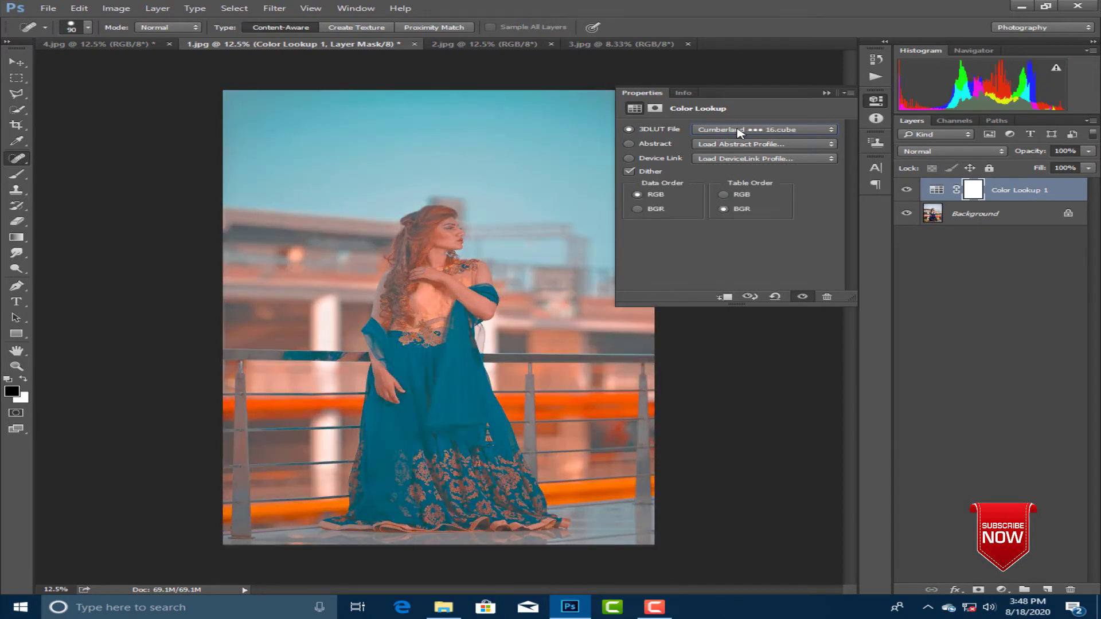
# Step through the DC1 series of 3D LUTs up to DC1_03_cold_light_of_day_v2.cube
pyautogui.scroll(-2, 739, 132)
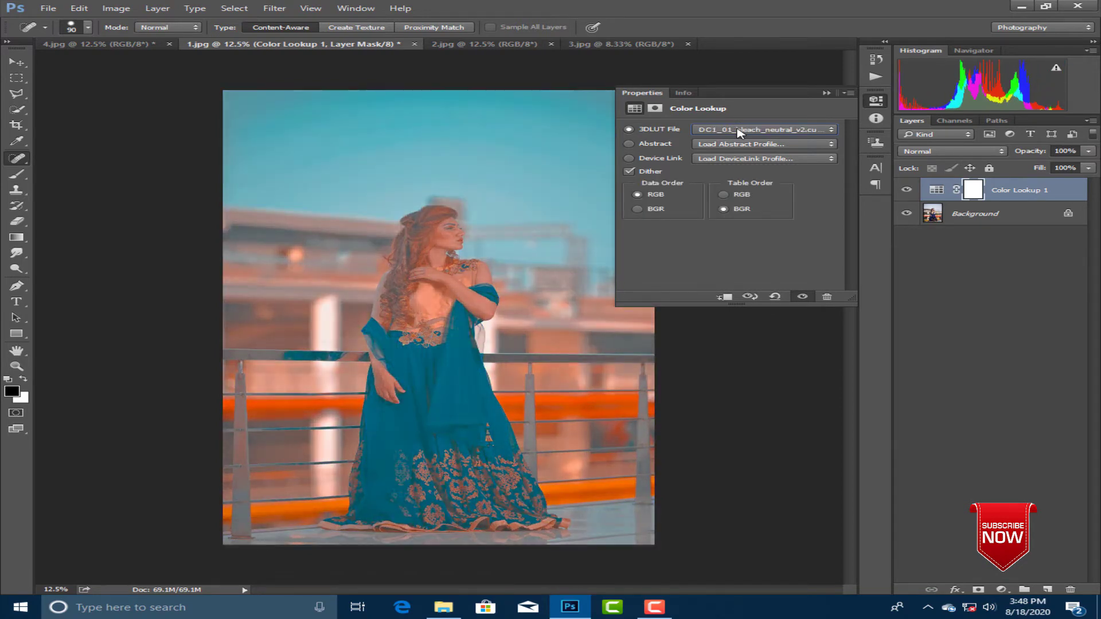
pyautogui.scroll(-1, 739, 132)
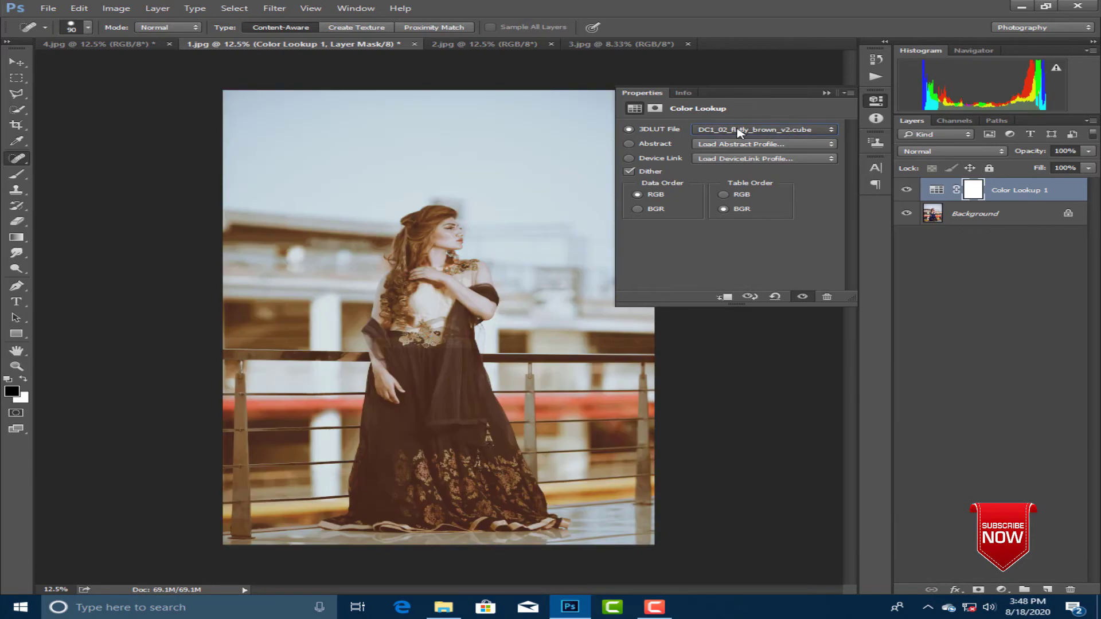
pyautogui.click(739, 132)
pyautogui.click(739, 132)
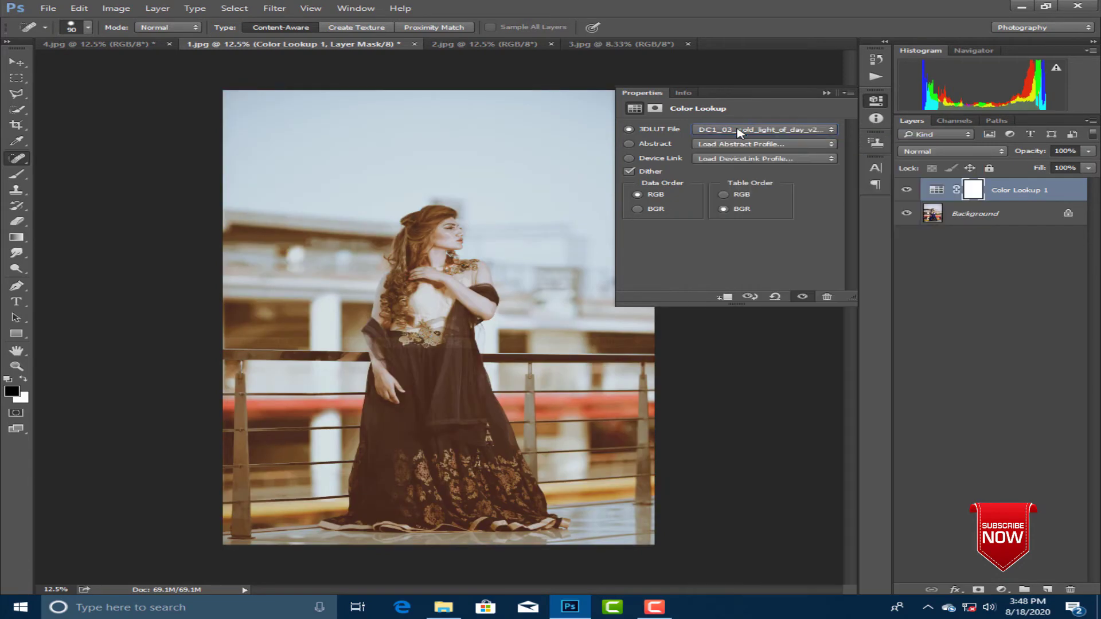
pyautogui.click(739, 132)
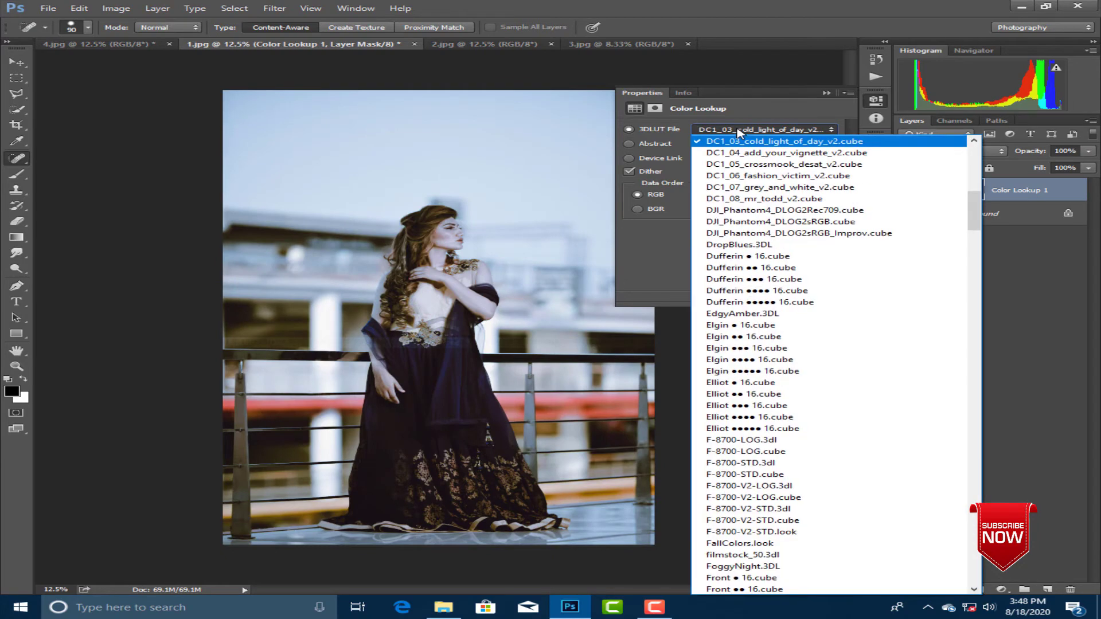
# Select the DC1_01_bleach_neutral_v2 3D LUT and lower the Color Lookup layer's opacity to 49%
pyautogui.press('Up')
pyautogui.press('Return')
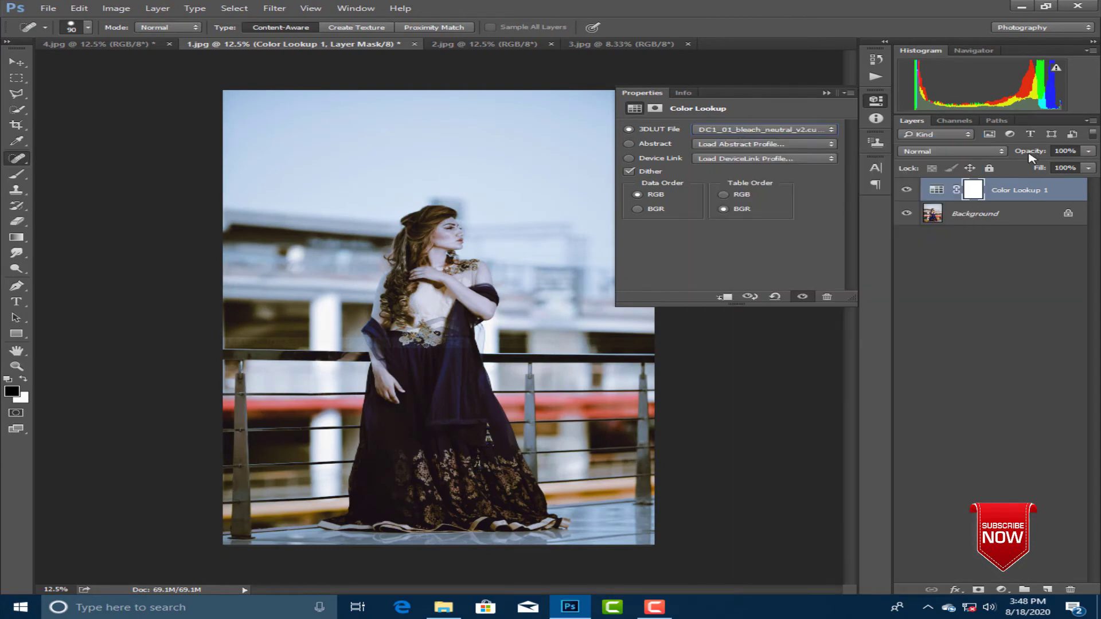
pyautogui.moveTo(1030, 158); pyautogui.dragTo(967, 156)
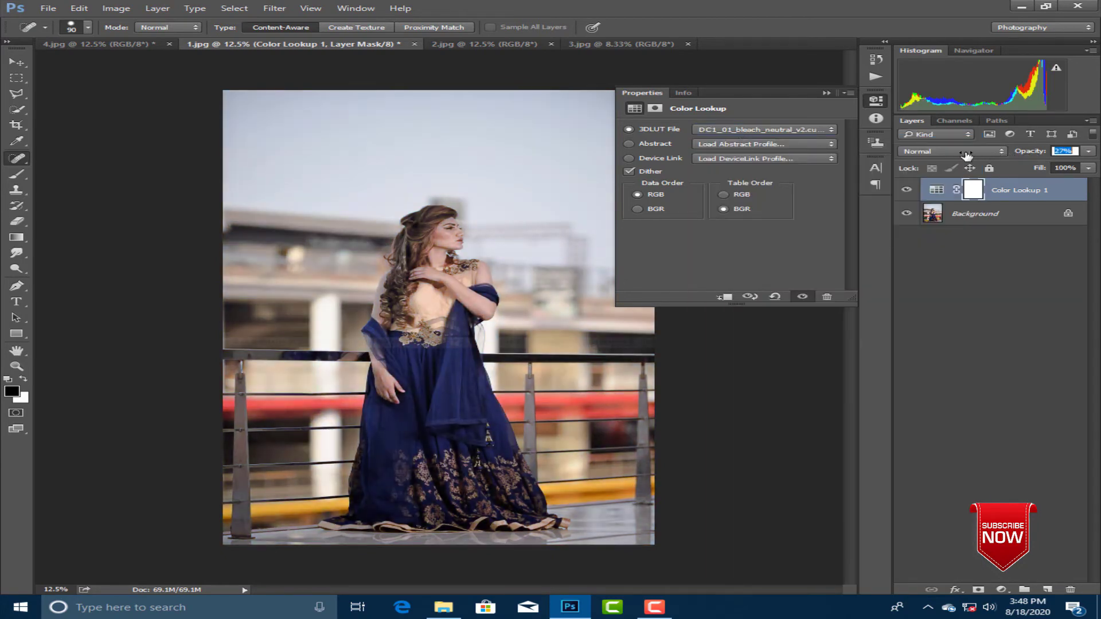
# Switch to 2.jpg and add a Color Lookup adjustment layer above its background
pyautogui.click(488, 45)
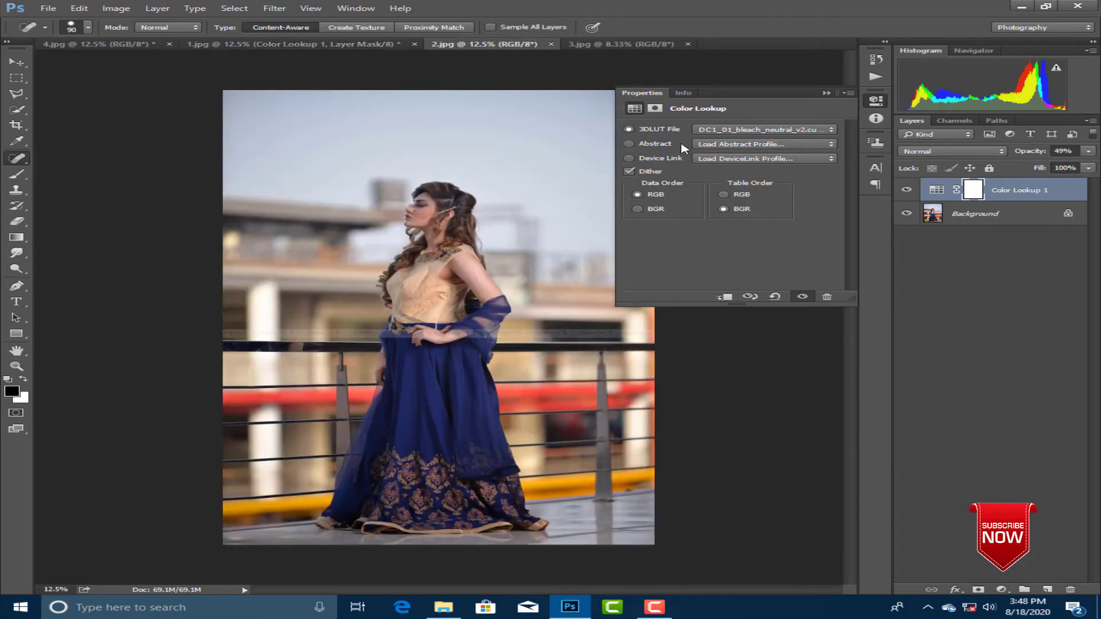
pyautogui.click(826, 92)
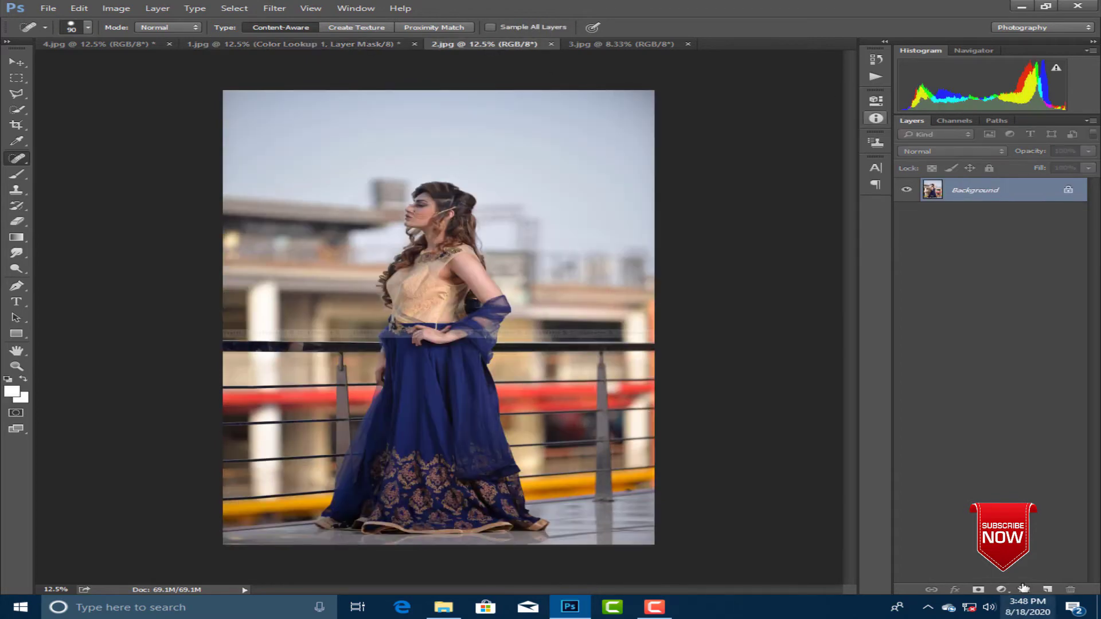
pyautogui.click(1001, 589)
pyautogui.click(975, 508)
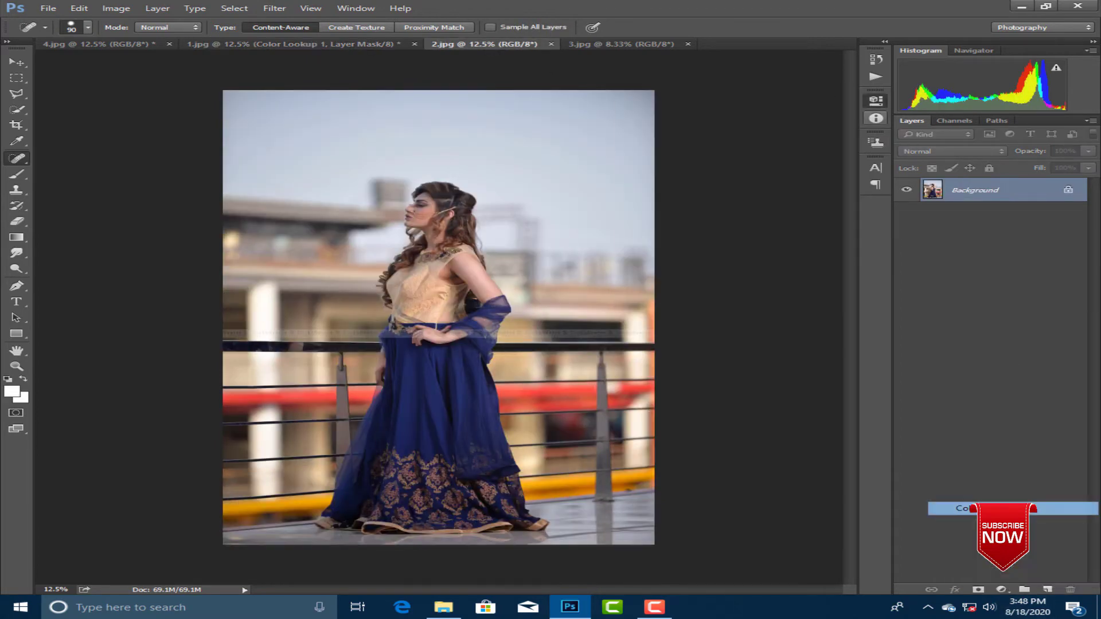
# Load the z1 (99).CUBE 3D LUT from the end of the preset list for 2.jpg
pyautogui.click(833, 130)
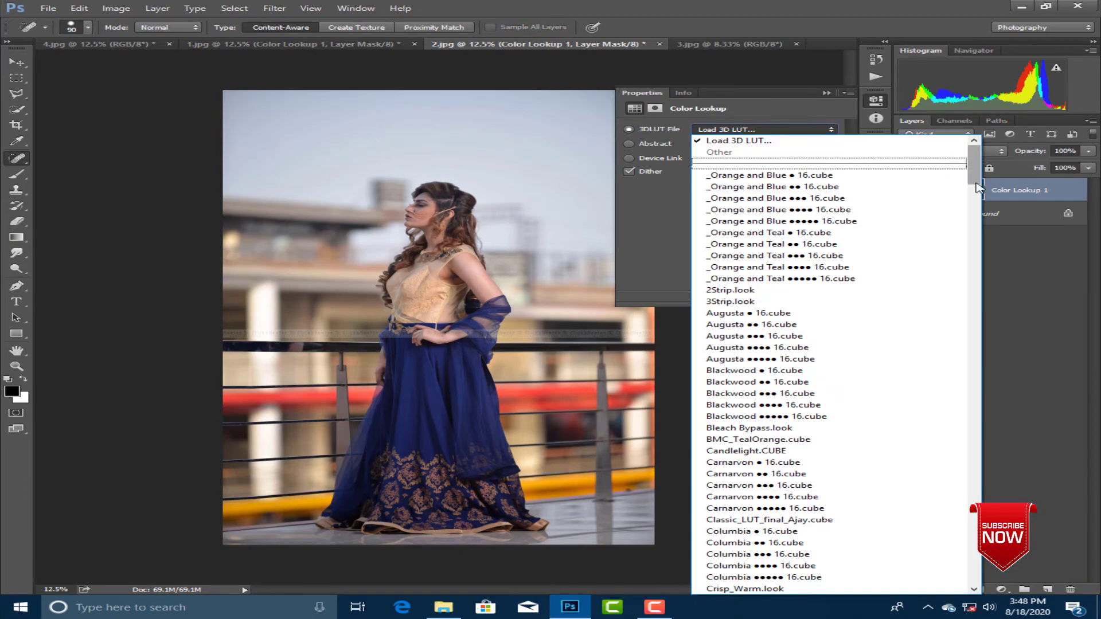
pyautogui.moveTo(978, 188); pyautogui.dragTo(974, 579)
pyautogui.click(831, 591)
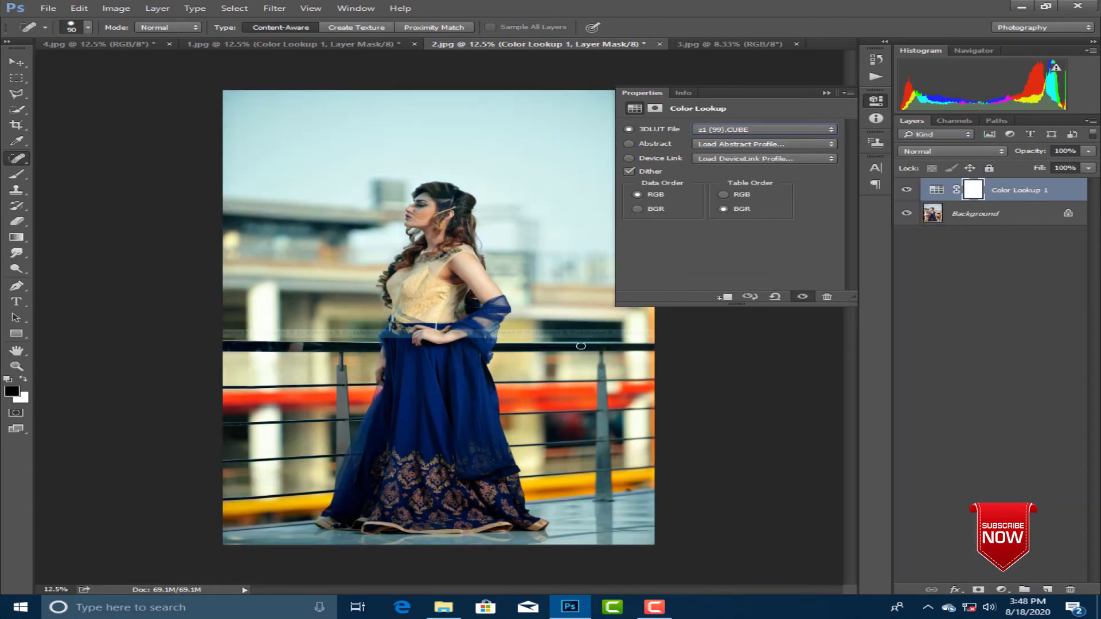
# Try the z1 (95).CUBE and z1 (96).CUBE 3D LUTs on 2.jpg and inspect the portrait up close
pyautogui.press('Up')
pyautogui.press('Up')
pyautogui.press('Up')
pyautogui.press('Up')
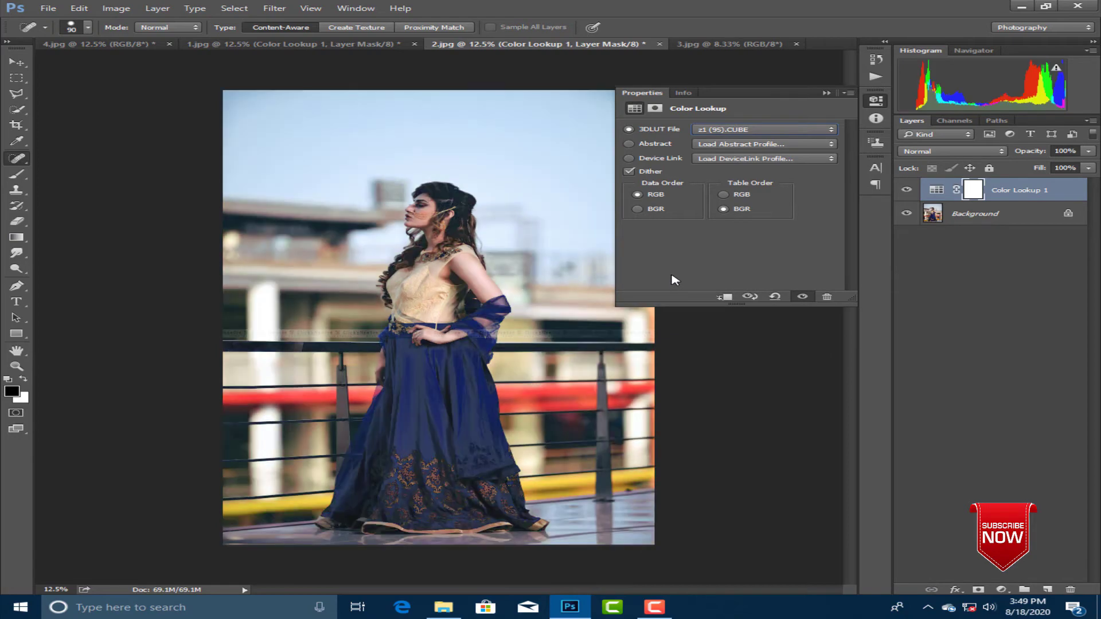
pyautogui.press('Down')
pyautogui.keyDown('ctrl'); pyautogui.click(429, 228); pyautogui.keyUp('ctrl')
pyautogui.keyDown('ctrl'); pyautogui.click(429, 228); pyautogui.keyUp('ctrl')
pyautogui.keyDown('ctrl'); pyautogui.click(428, 227); pyautogui.keyUp('ctrl')
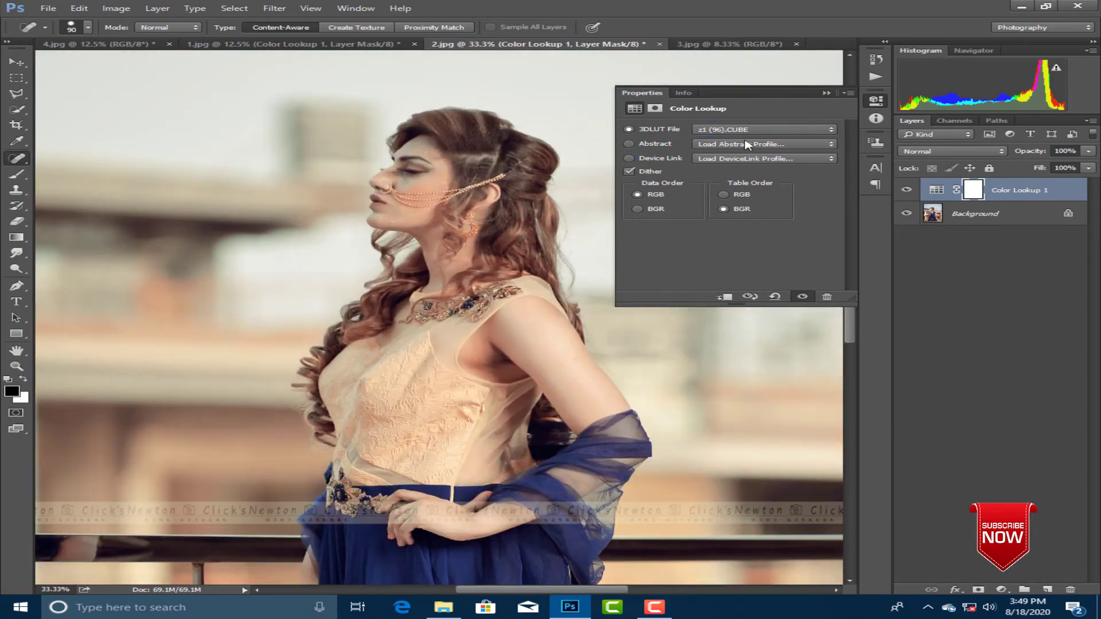
# Preview the z1 (94).CUBE and z1 (91).CUBE 3D LUTs on the enlarged portrait
pyautogui.click(758, 131)
pyautogui.click(636, 181)
pyautogui.press('Up')
pyautogui.press('Up')
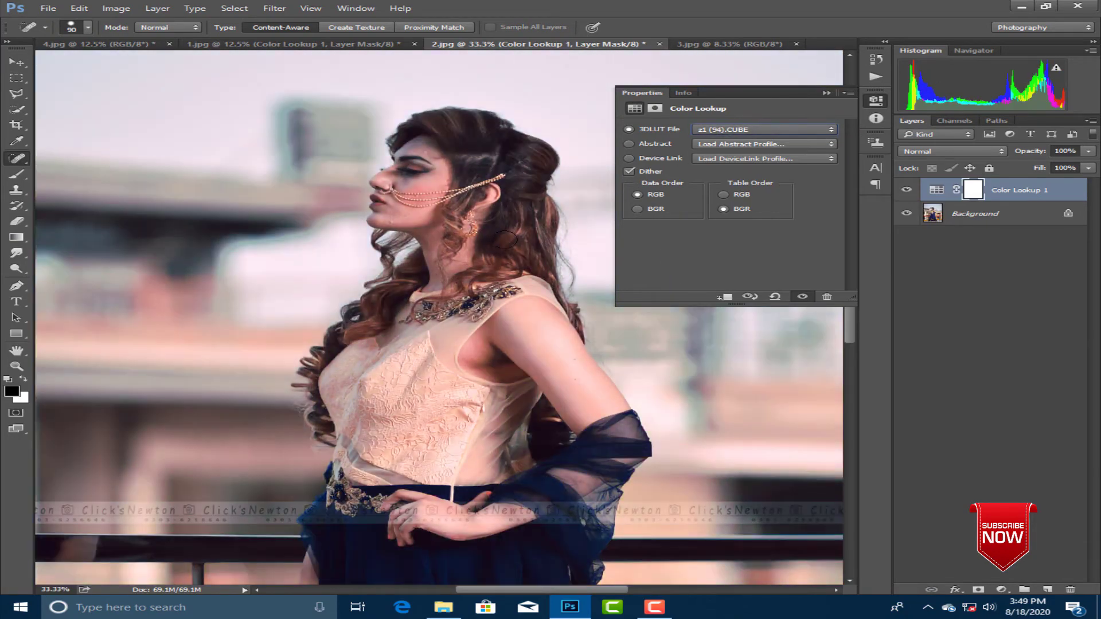
pyautogui.press('Up')
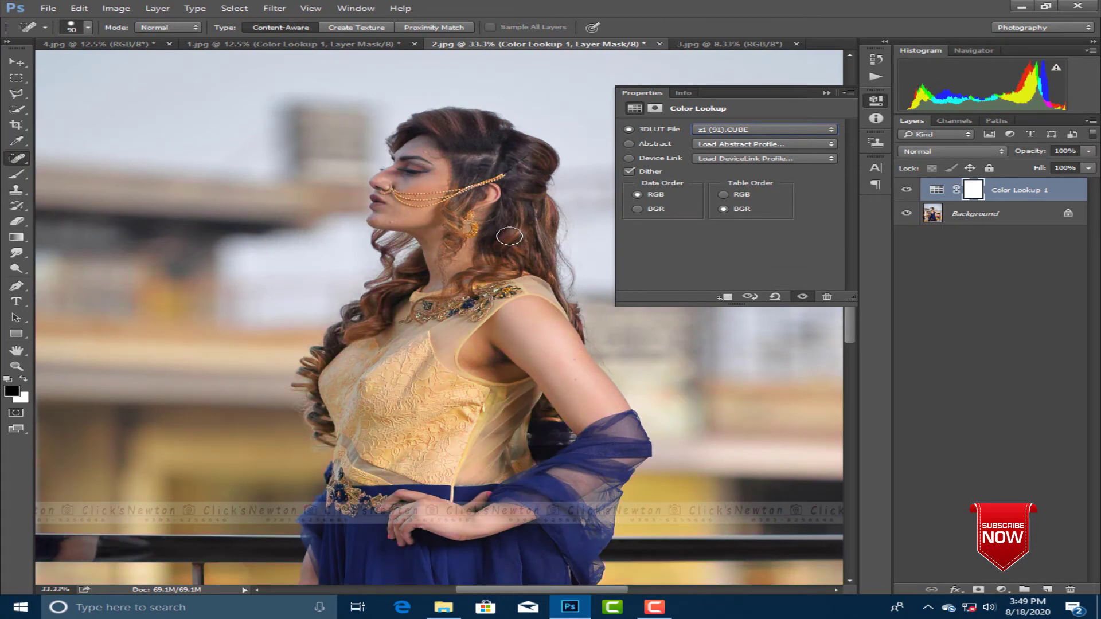
# Change the 3D LUT of the Color Lookup adjustment on 2.jpg to z1 (88).CUBE, viewing the whole photo
pyautogui.scroll(-3, 509, 236)
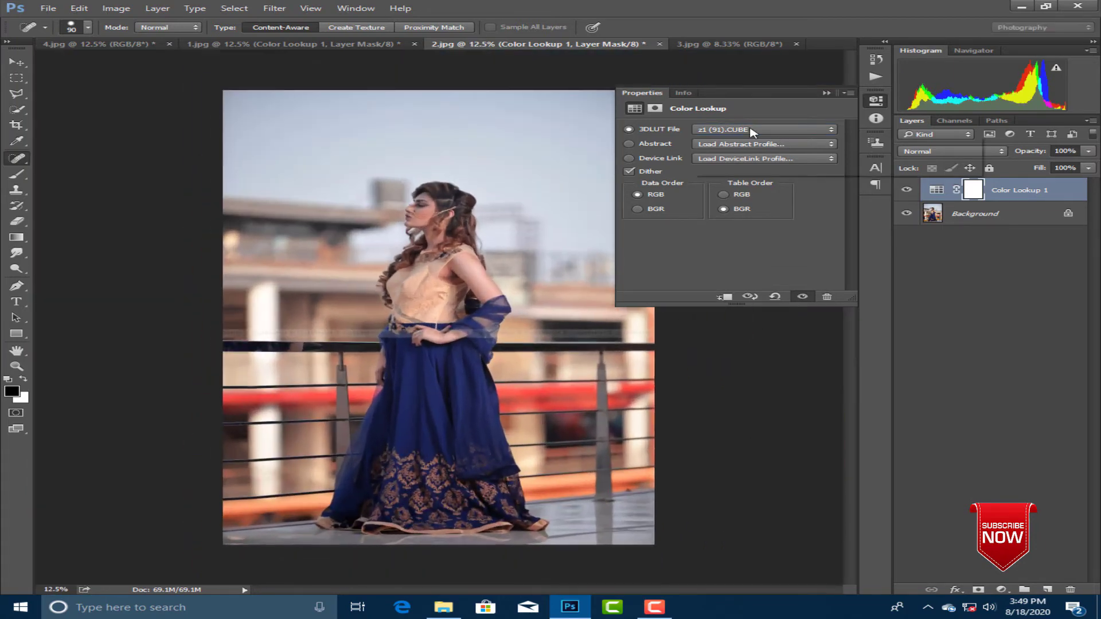
pyautogui.click(752, 132)
pyautogui.click(751, 135)
pyautogui.press('Up')
pyautogui.press('Up')
pyautogui.press('Up')
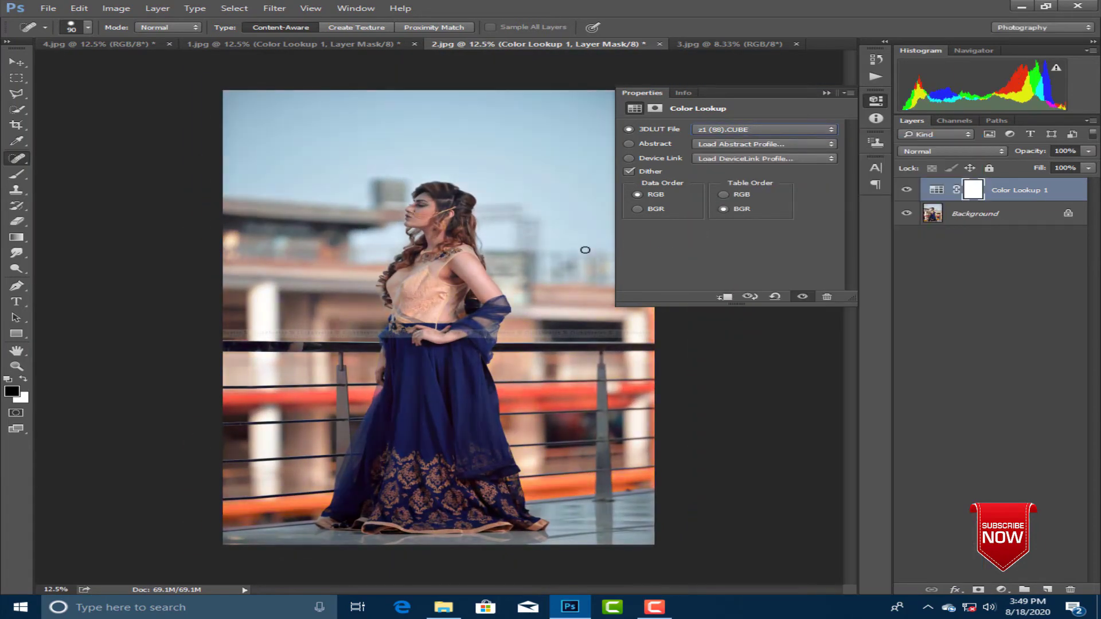
# Try the z1 (85).CUBE 3D LUT in the Color Lookup adjustment of 2.jpg
pyautogui.press('Up')
pyautogui.press('Up')
pyautogui.press('Up')
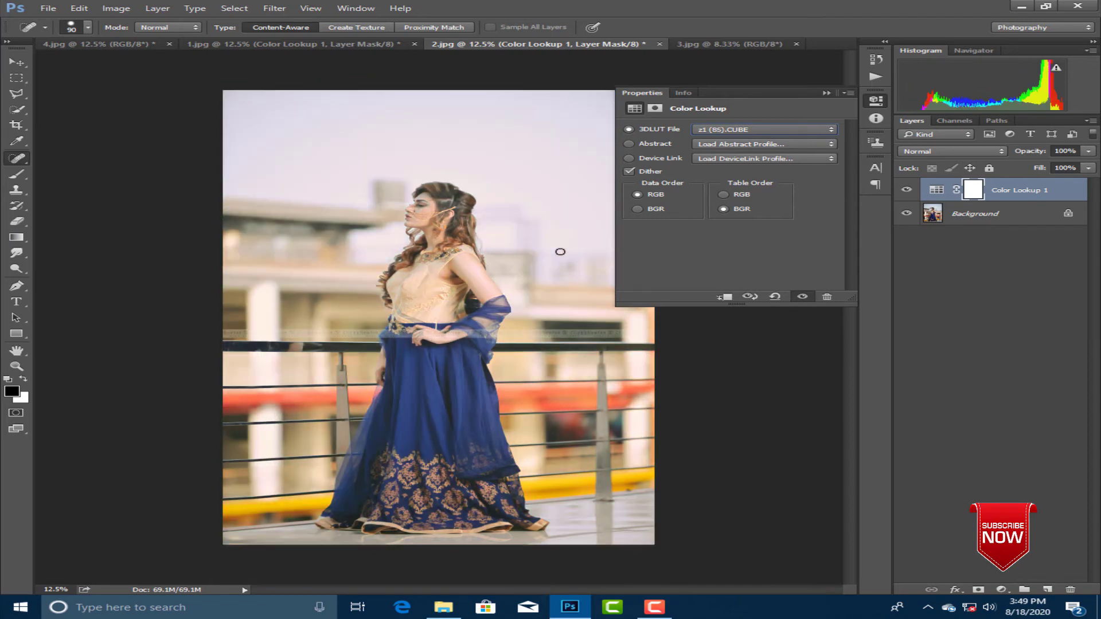
# Compare the z1 (82).CUBE 3D LUT and settle on z1 (83).CUBE for 2.jpg
pyautogui.press('Up')
pyautogui.press('Up')
pyautogui.press('Up')
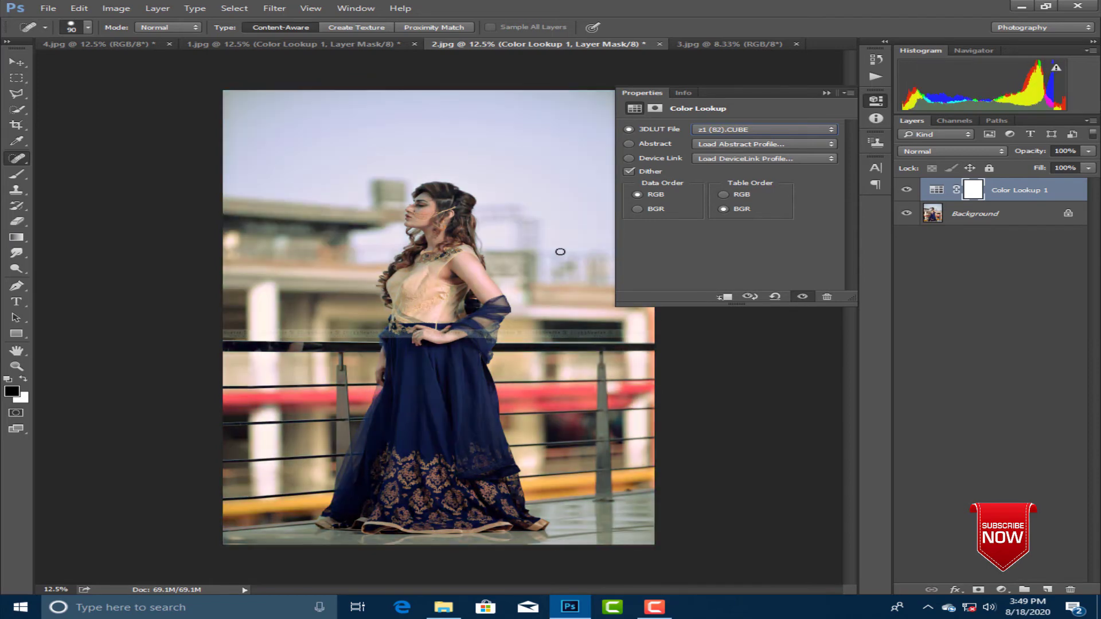
pyautogui.press('Down')
pyautogui.hotkey('ctrl', '+')
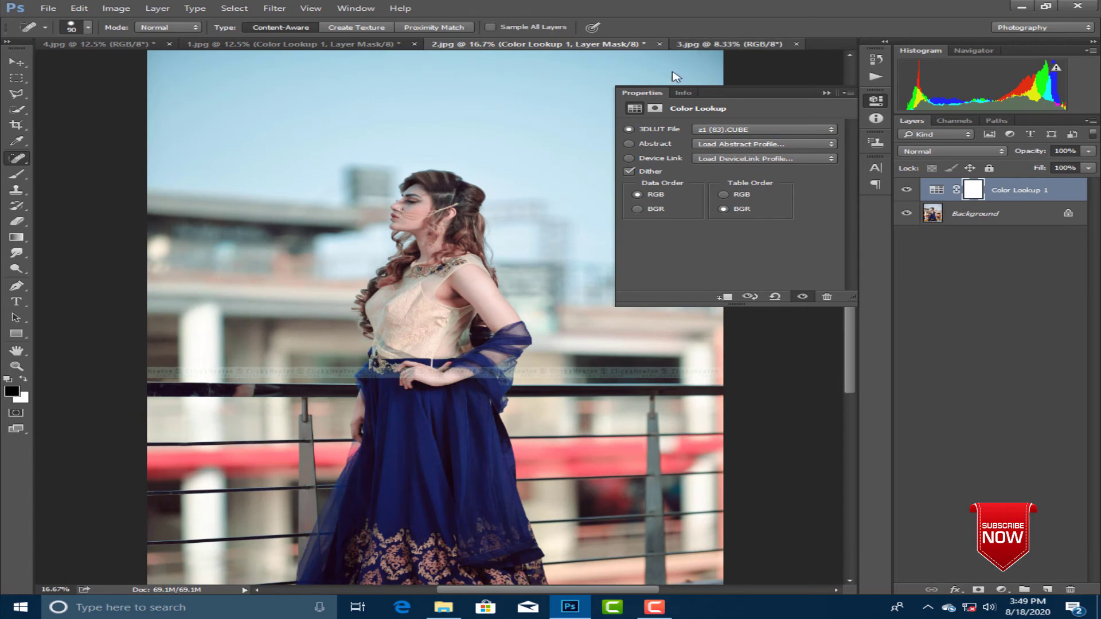
# Switch to the 3.jpg portrait and add a Color Lookup adjustment layer above its background
pyautogui.hotkey('ctrl', 'Tab')
pyautogui.click(826, 93)
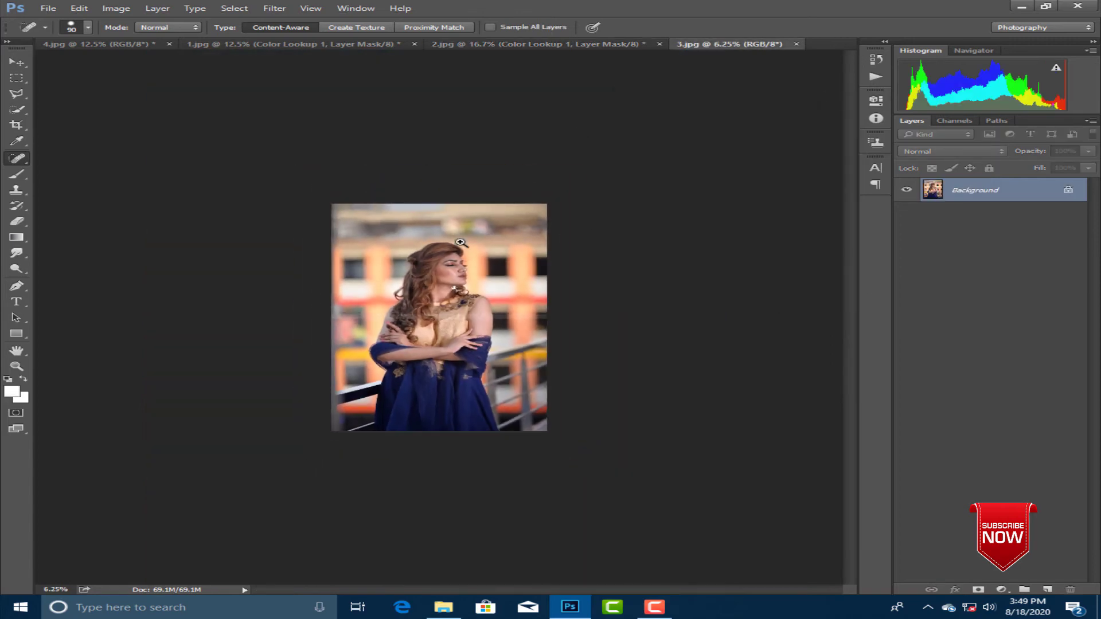
pyautogui.hotkey('ctrl', '+')
pyautogui.click(1002, 591)
pyautogui.click(963, 511)
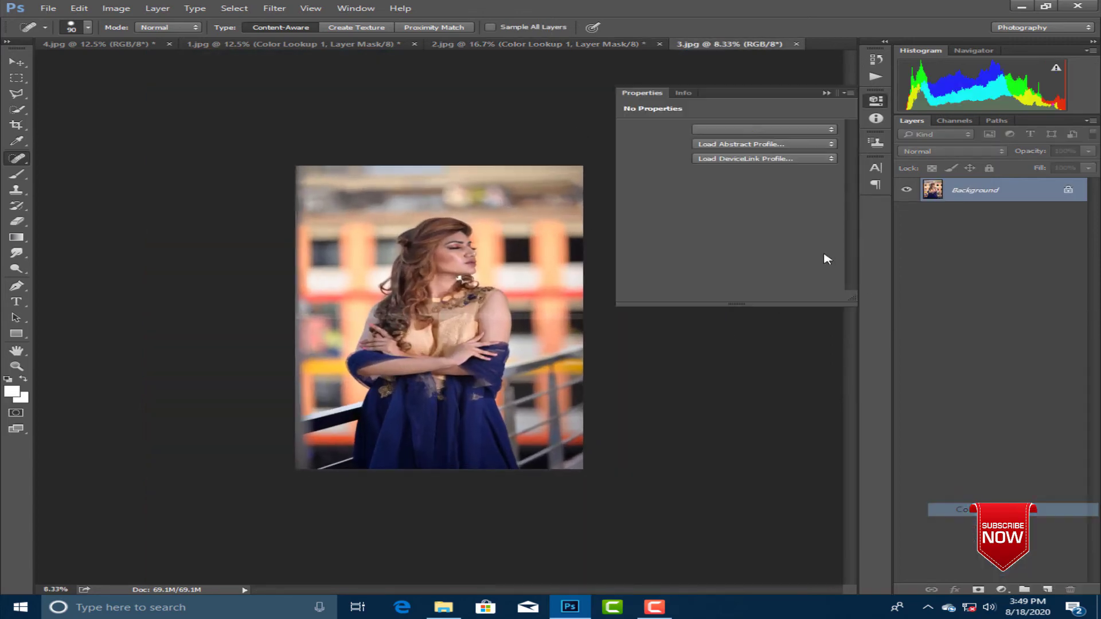
# Try the z1 (1).CUBE and z1 (3).3DL 3D LUTs in the Color Lookup adjustment of 3.jpg
pyautogui.click(806, 131)
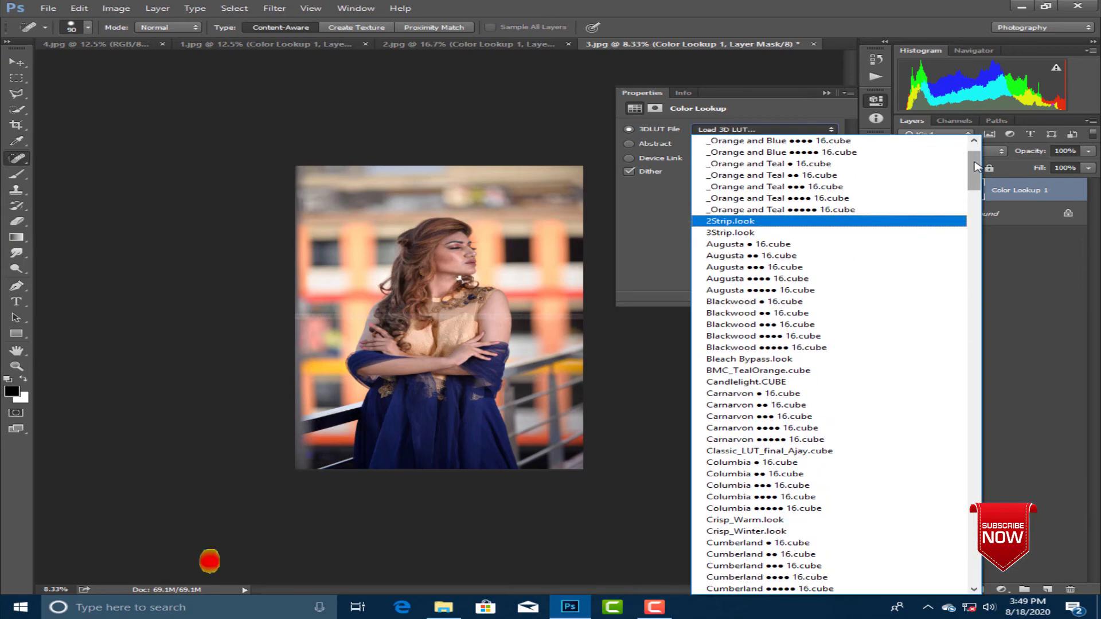
pyautogui.moveTo(975, 169); pyautogui.dragTo(986, 518)
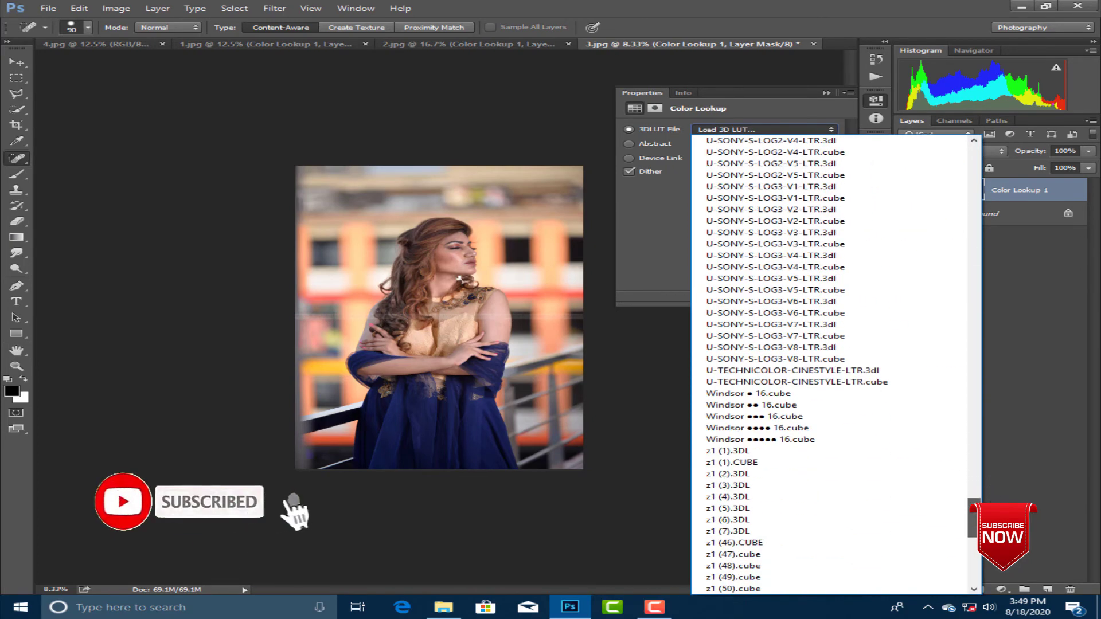
pyautogui.click(749, 451)
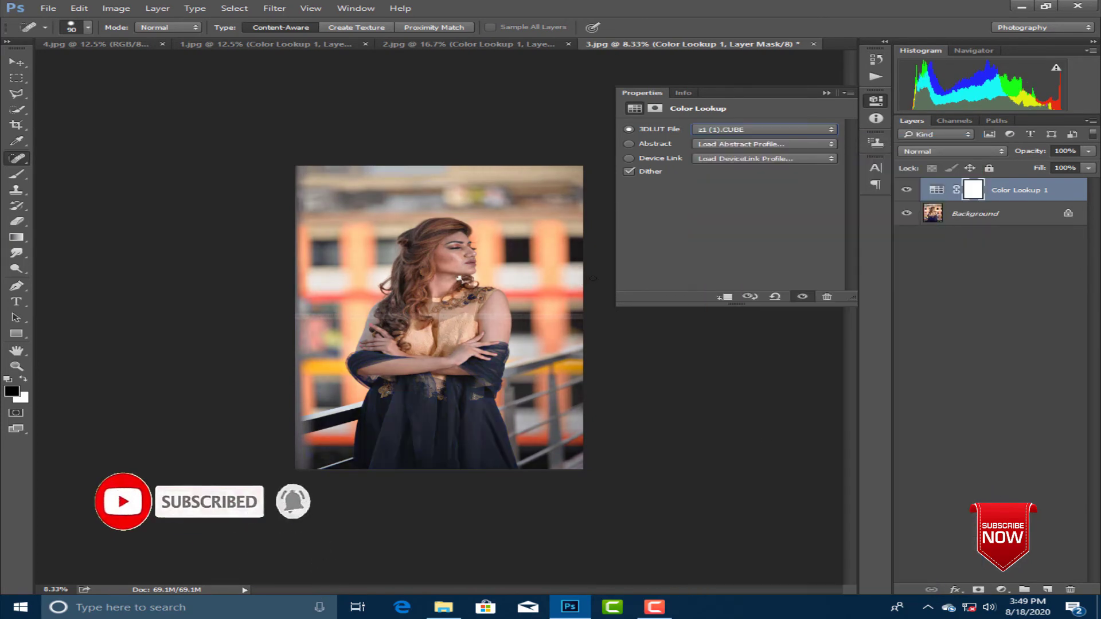
pyautogui.press('Down')
pyautogui.press('Down')
pyautogui.press('Down')
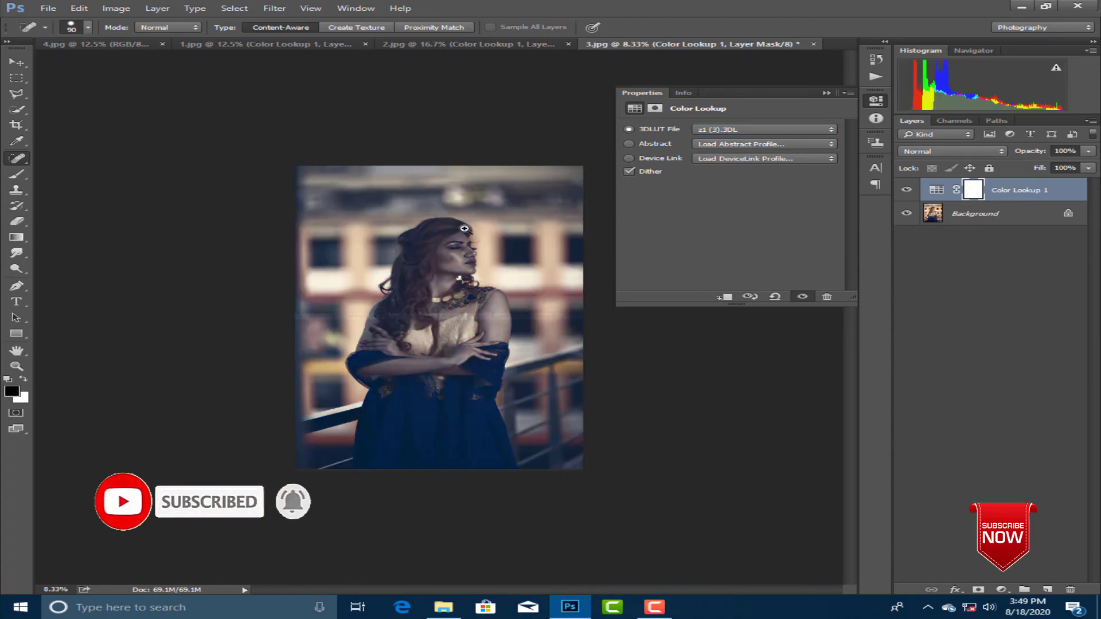
# Lower the Color Lookup layer's opacity to 31% and try the z1 (4).3DL 3D LUT on the enlarged portrait
pyautogui.keyDown('ctrl'); pyautogui.click(465, 229); pyautogui.keyUp('ctrl')
pyautogui.keyDown('ctrl'); pyautogui.click(465, 229); pyautogui.keyUp('ctrl')
pyautogui.moveTo(1031, 152); pyautogui.dragTo(487, 155)
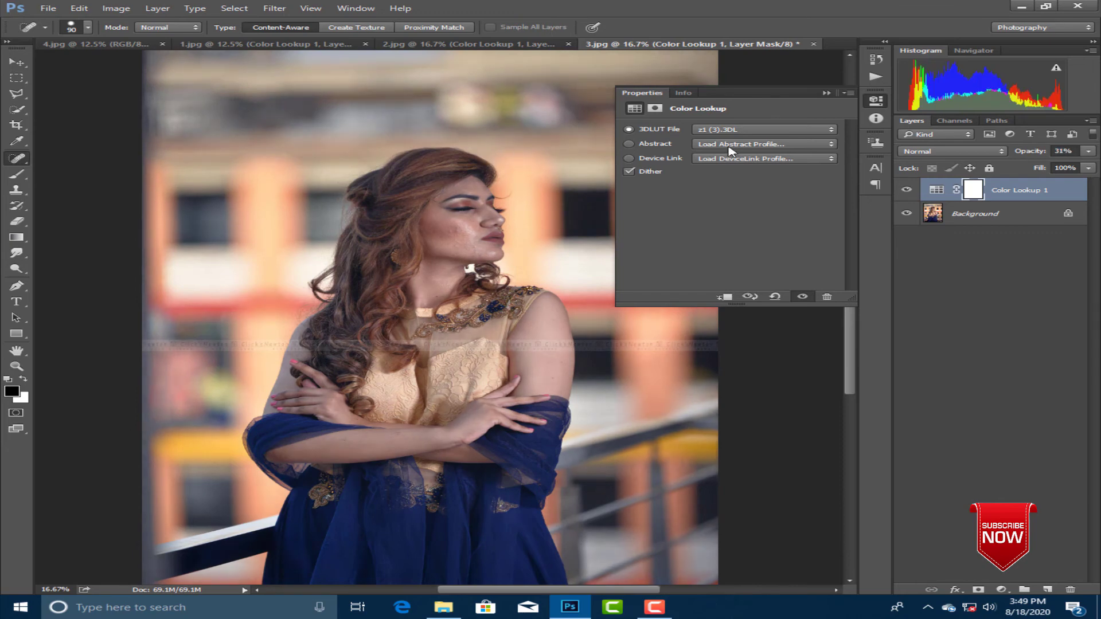
pyautogui.click(731, 130)
pyautogui.click(735, 131)
pyautogui.press('Down')
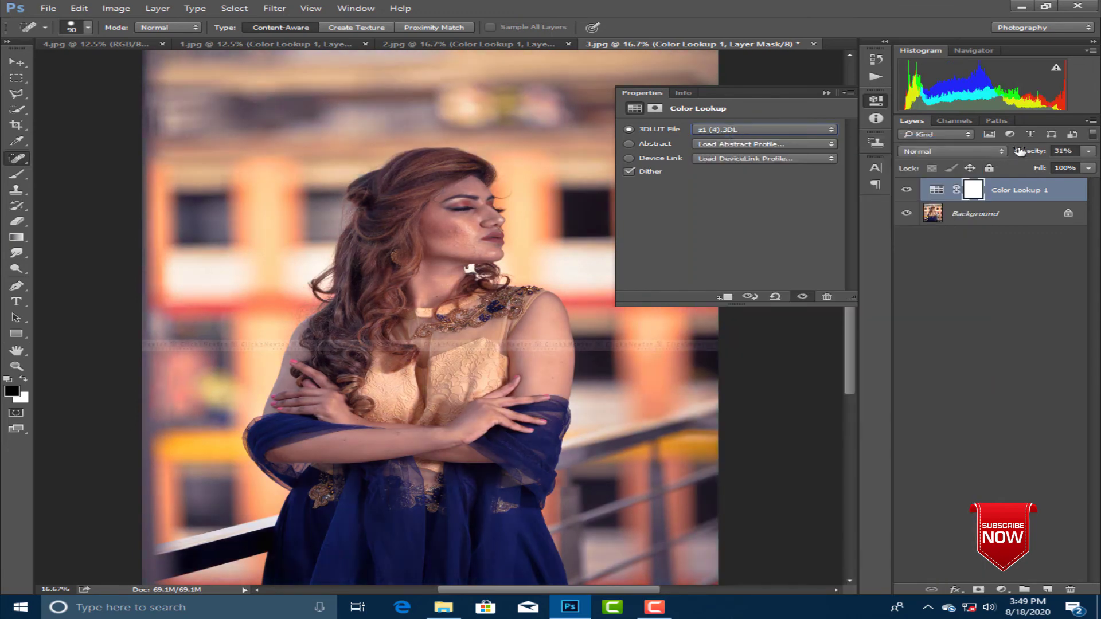
# Compare the z1 (6).3DL and z1 (7).3DL 3D LUTs, adjusting the Color Lookup layer's opacity to 46%
pyautogui.press('0')
pyautogui.click(753, 135)
pyautogui.click(749, 138)
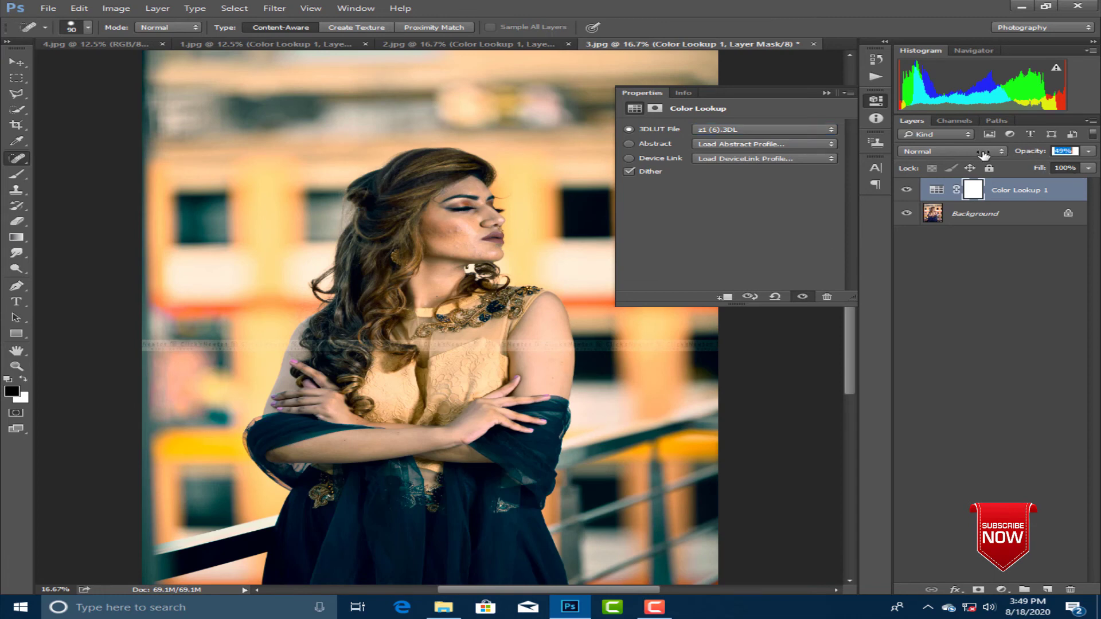
pyautogui.moveTo(984, 155); pyautogui.dragTo(981, 155)
pyautogui.click(914, 158)
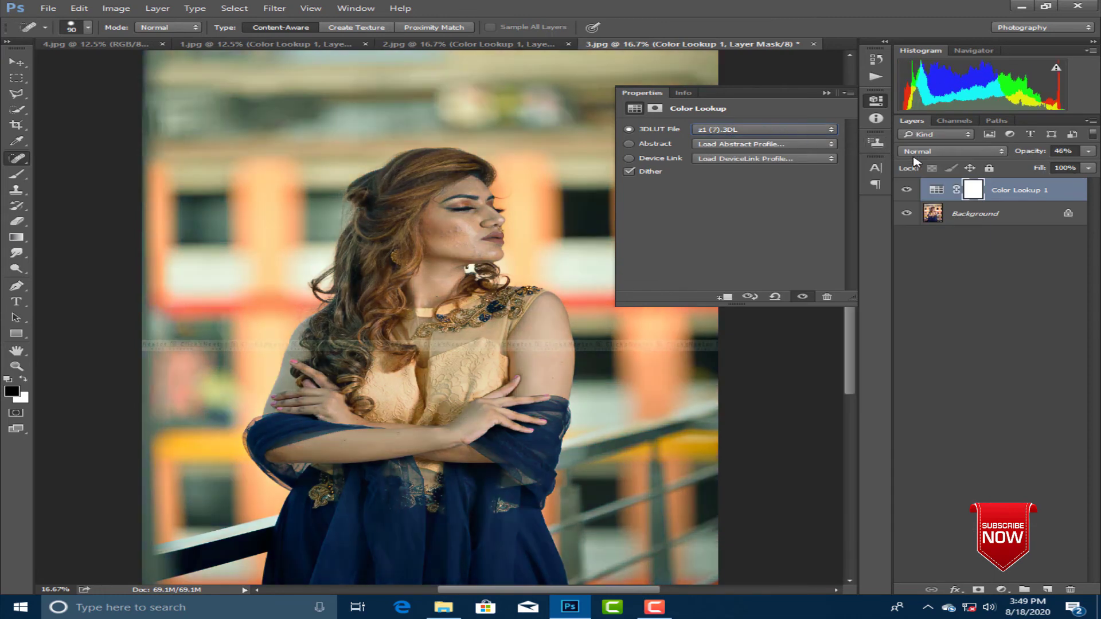
# Set the Color Lookup layer's opacity to 48% and try the z1 (46).CUBE 3D LUT
pyautogui.press('Down')
pyautogui.moveTo(1055, 155); pyautogui.dragTo(1026, 155)
pyautogui.click(782, 136)
pyautogui.click(782, 135)
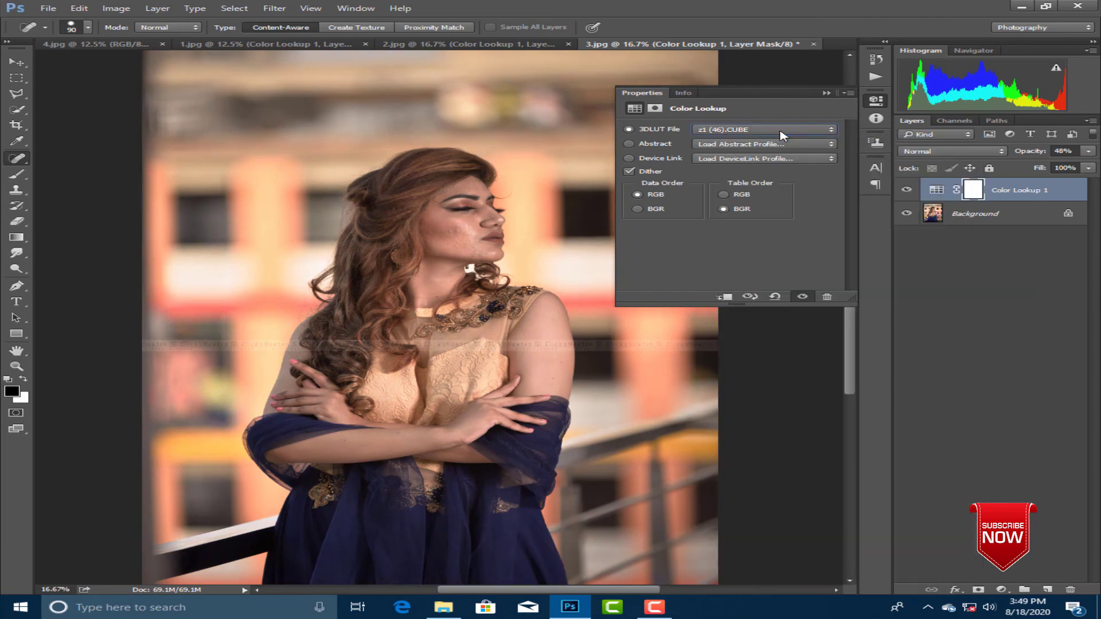
# Try the z1 (84).CUBE 3D LUT on 3.jpg, viewing the whole photo
pyautogui.click(755, 134)
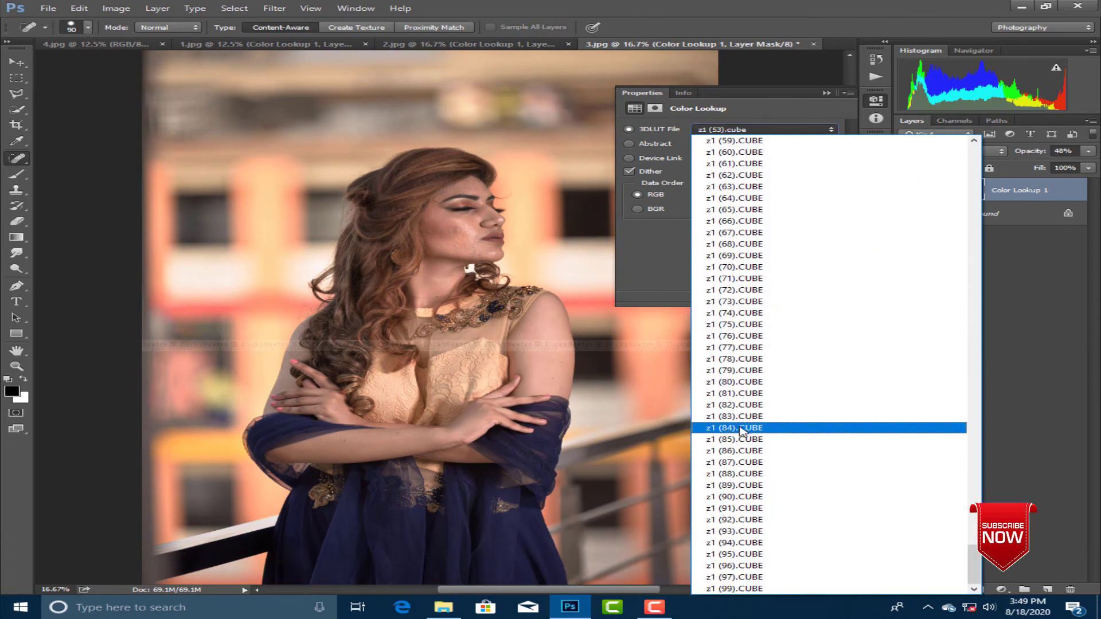
pyautogui.click(779, 426)
pyautogui.hotkey('ctrl', '-')
pyautogui.hotkey('ctrl', '-')
pyautogui.hotkey('ctrl', '-')
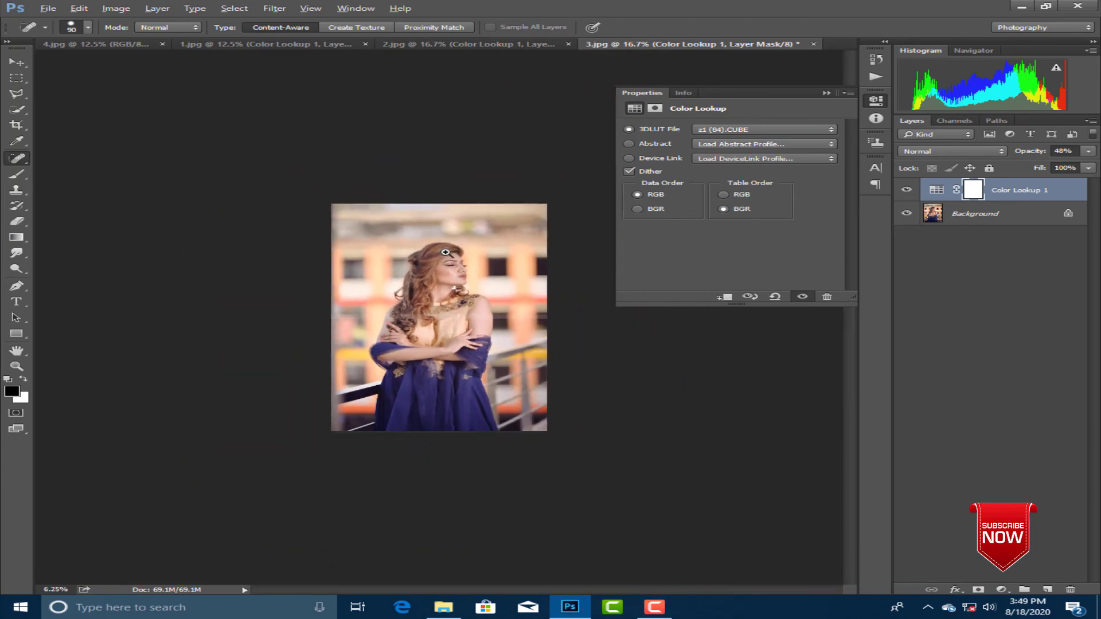
# Change the 3D LUT of the Color Lookup adjustment on 3.jpg to IWLTBAP Sedona - LOG.3dl
pyautogui.hotkey('ctrl', '+')
pyautogui.click(781, 132)
pyautogui.click(767, 133)
pyautogui.click(763, 144)
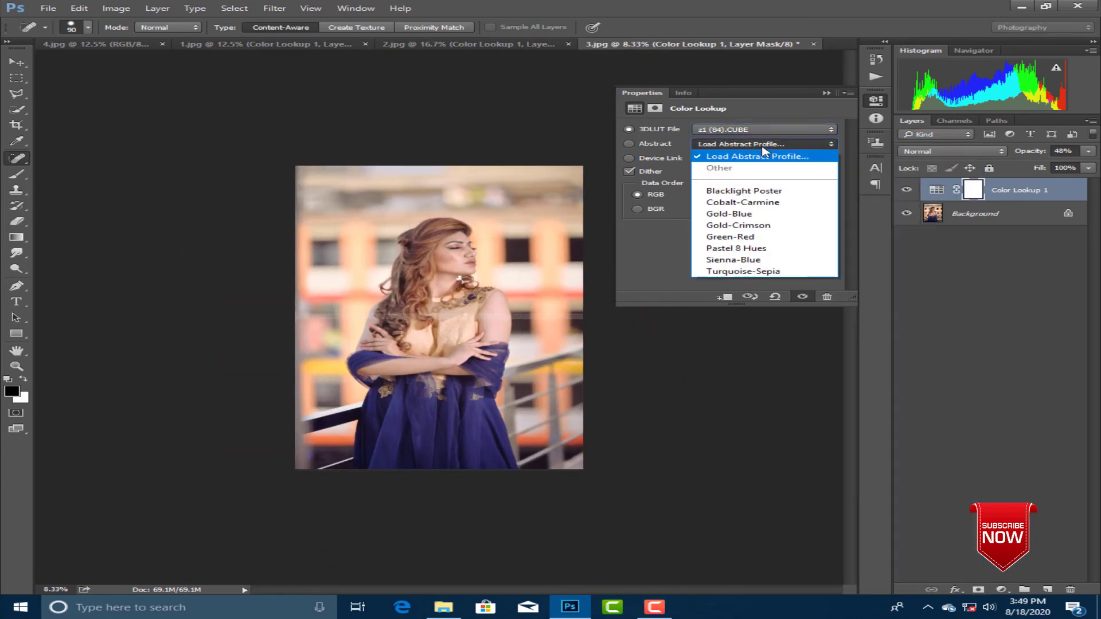
pyautogui.click(764, 132)
pyautogui.click(764, 132)
pyautogui.scroll(3, 774, 169)
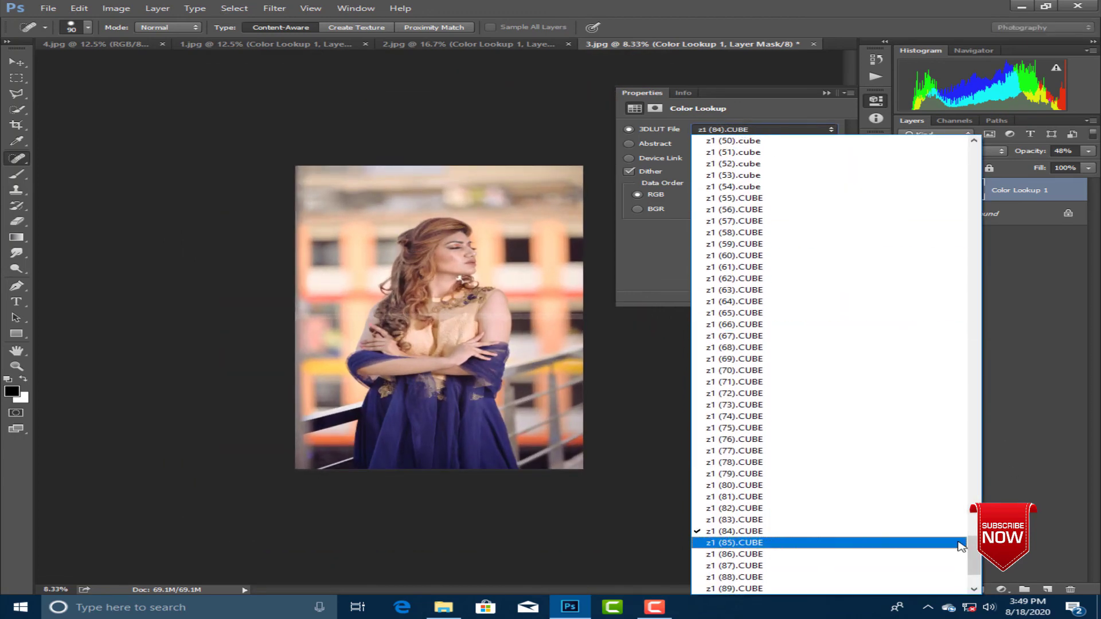
pyautogui.moveTo(974, 549); pyautogui.dragTo(975, 280)
pyautogui.click(806, 223)
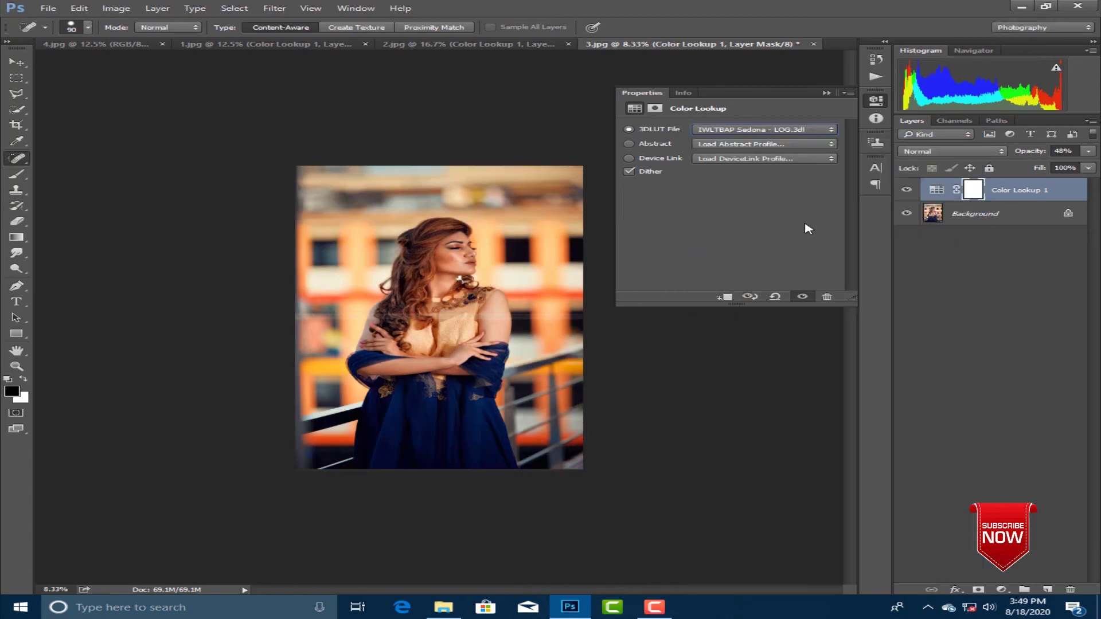
# Reduce the Color Lookup layer's opacity to 21% and try the IWLTBAP Sedona - LOG.look 3D LUT
pyautogui.moveTo(1023, 151); pyautogui.dragTo(893, 150)
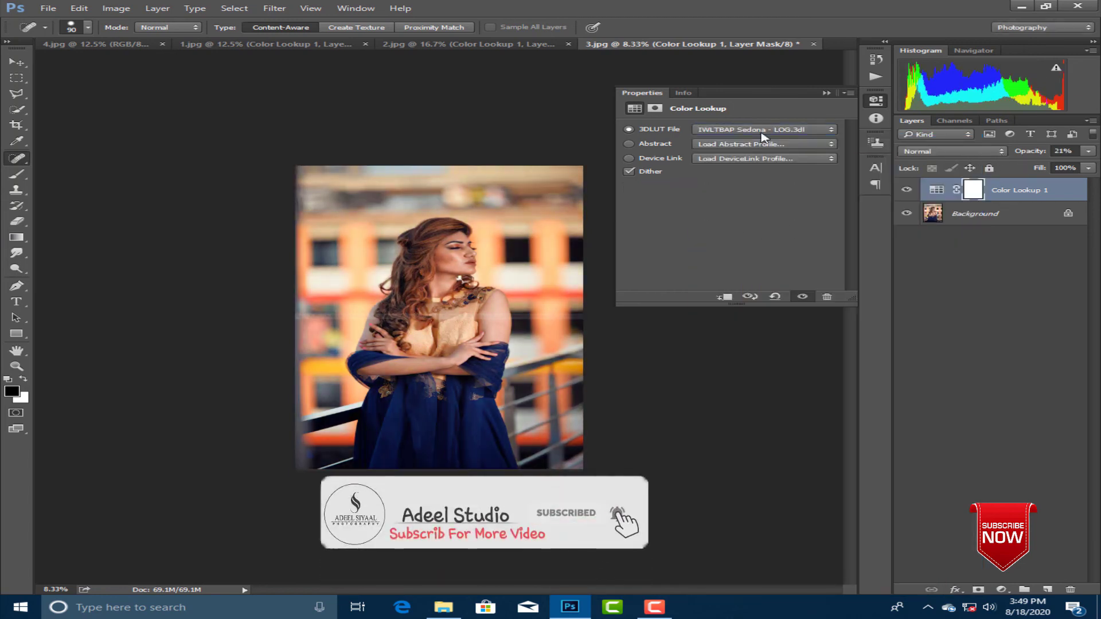
pyautogui.click(765, 138)
pyautogui.click(764, 144)
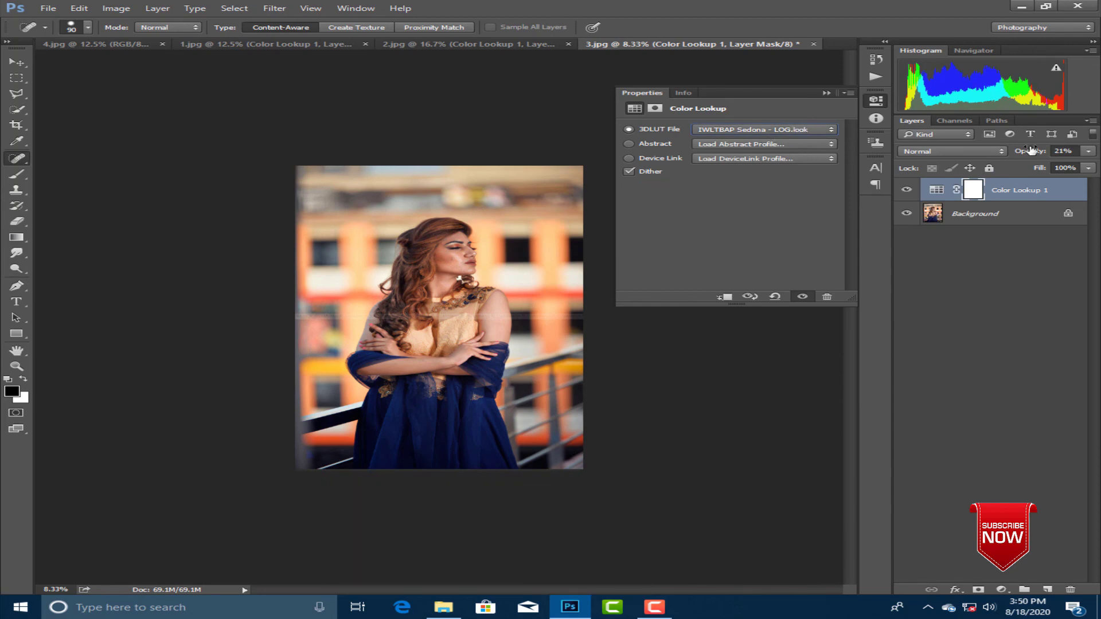
# Delete the Color Lookup adjustment layer from 3.jpg, leaving only the background layer
pyautogui.click(826, 94)
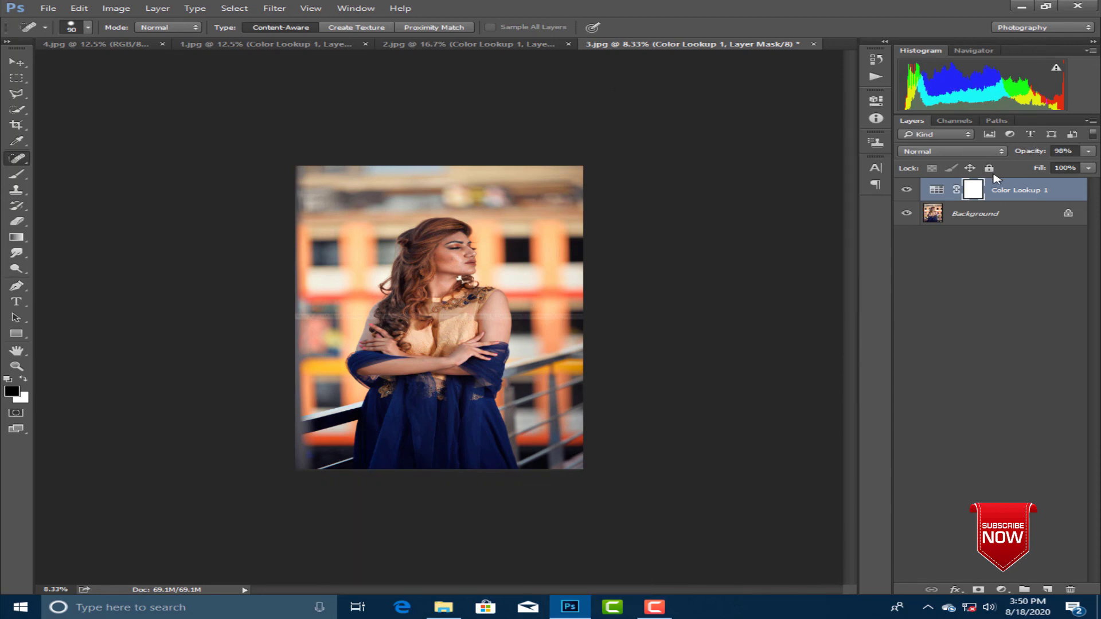
pyautogui.press('Delete')
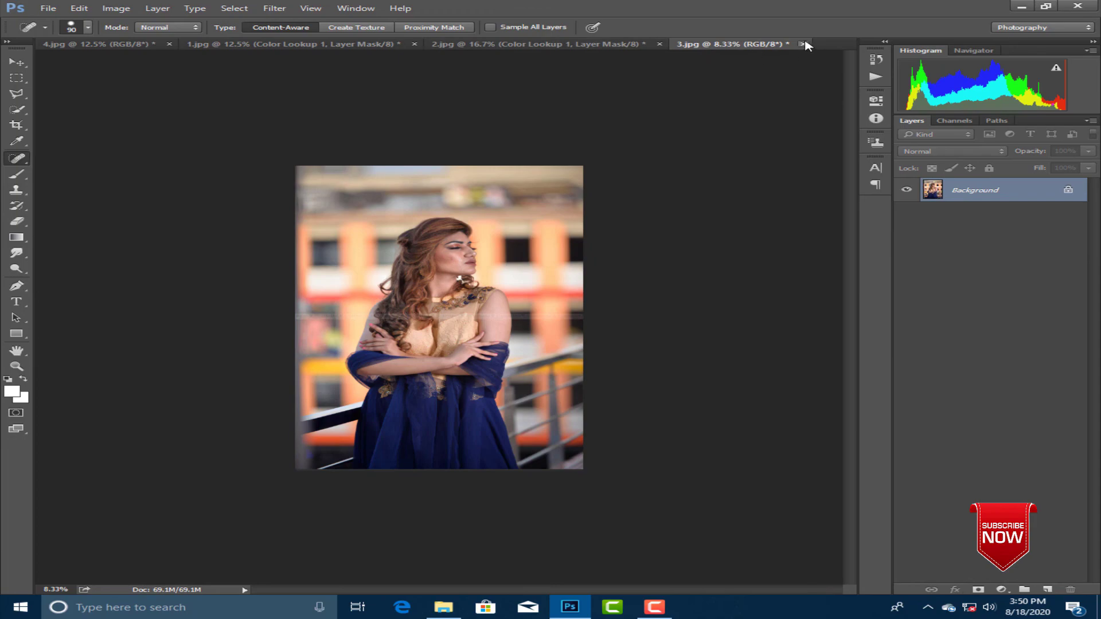